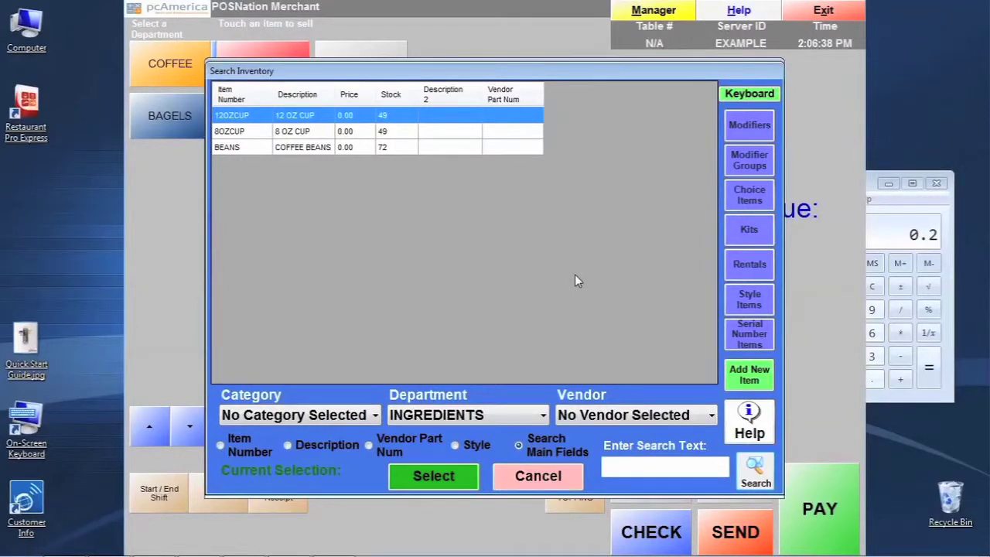
# Step: Close the inventory search and review the Inventory settings in the setup screen, including when ingredients are deducted
pyautogui.click(561, 475)
pyautogui.click(750, 483)
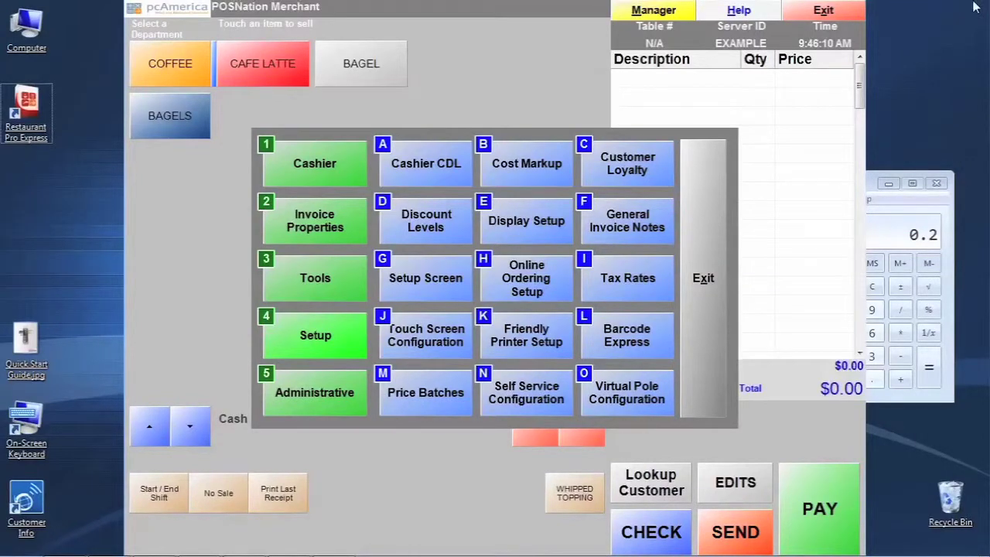
pyautogui.click(341, 344)
pyautogui.click(436, 281)
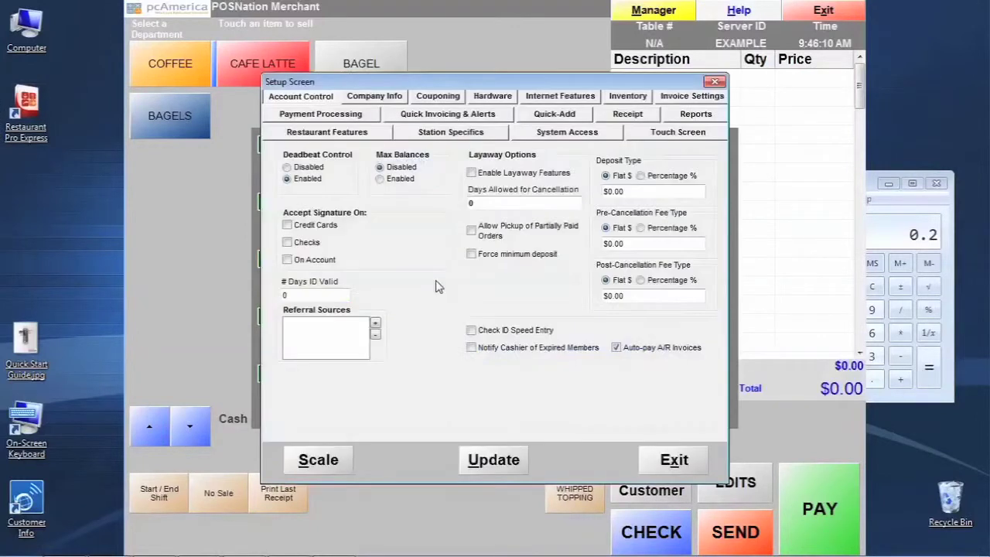
pyautogui.click(629, 97)
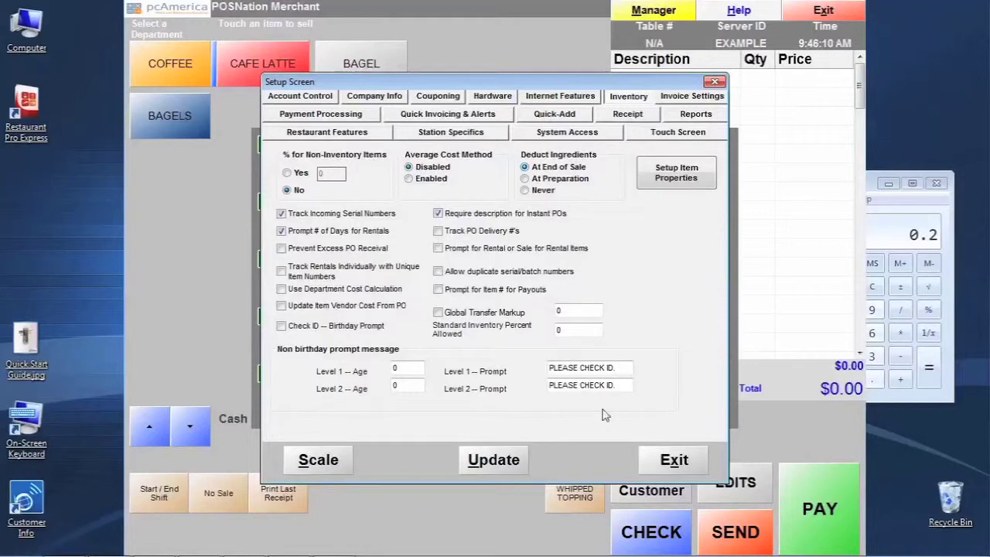
pyautogui.click(661, 455)
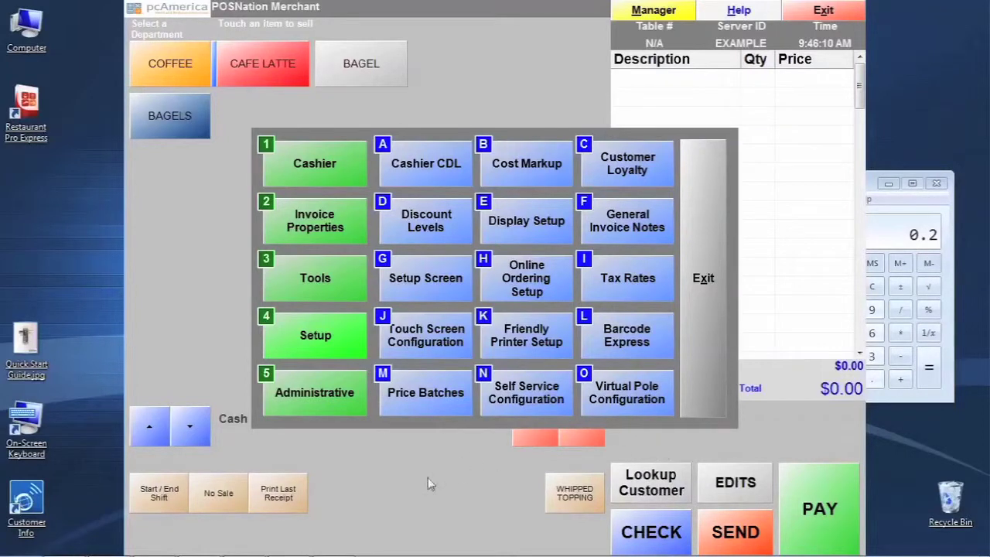
# Step: Open Purchase Orders and review the closed standard, return-to-vendor and direct store delivery orders, ending on open standard orders
pyautogui.click(355, 410)
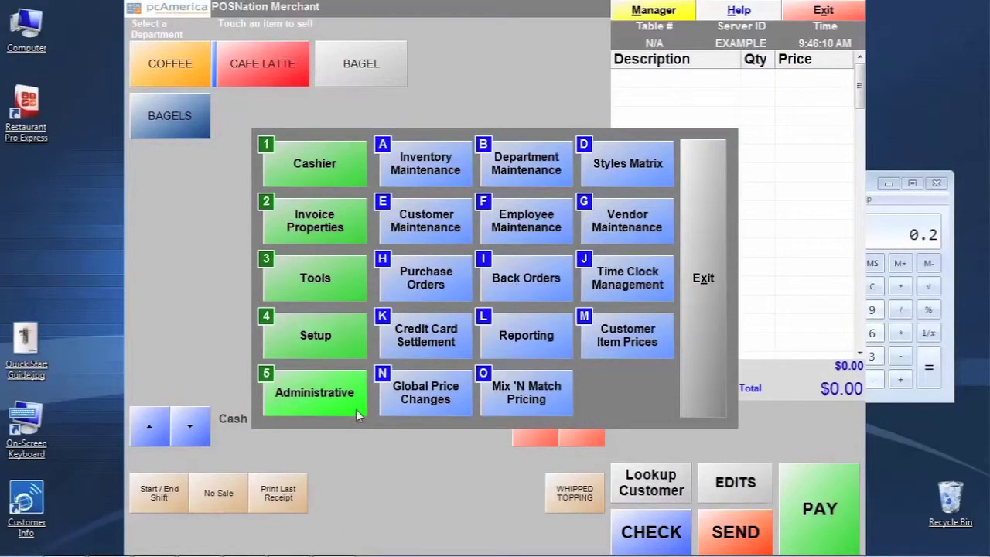
pyautogui.click(451, 288)
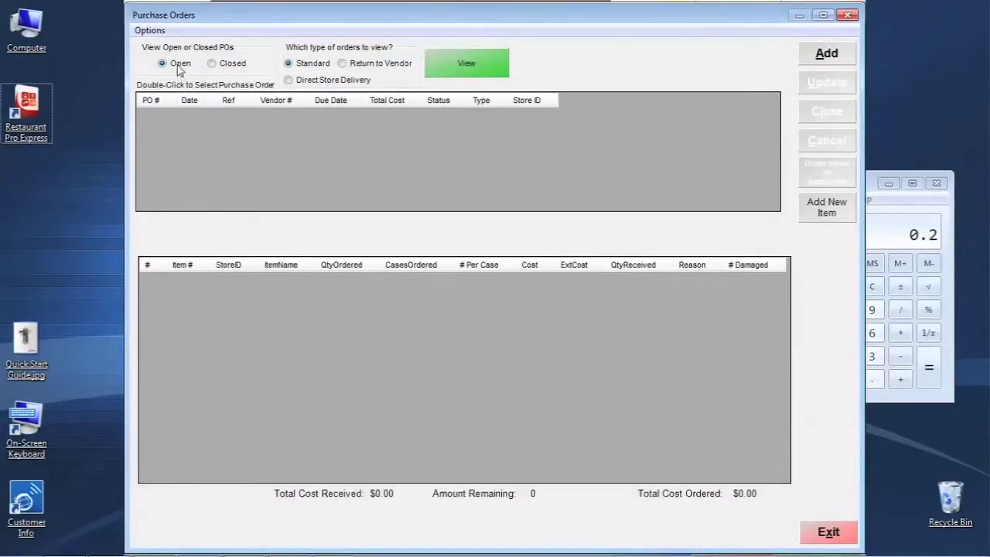
pyautogui.click(220, 70)
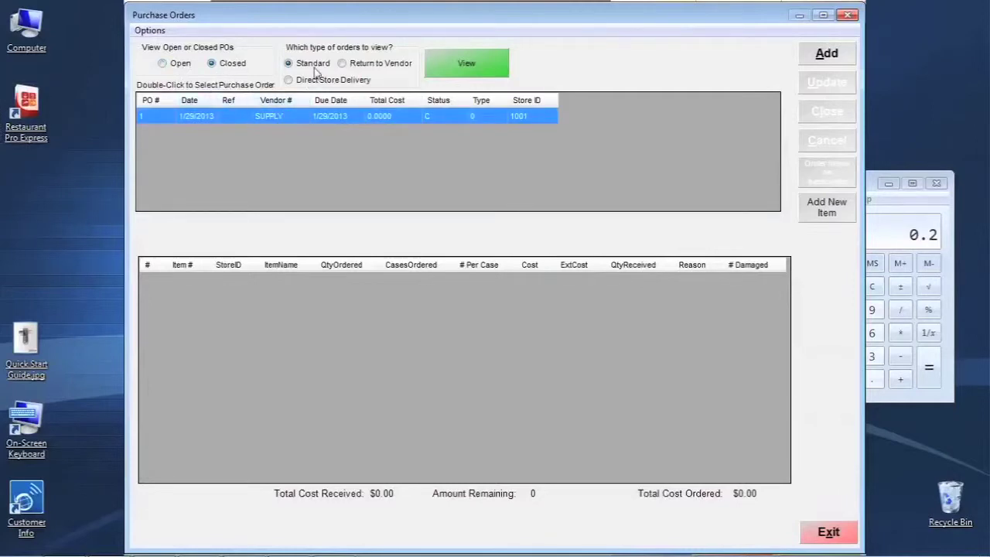
pyautogui.click(342, 63)
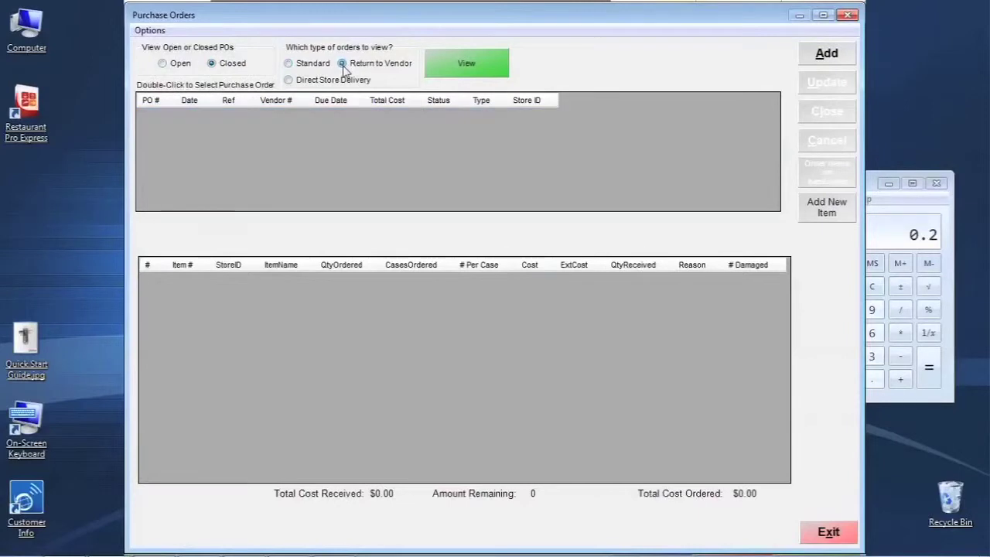
pyautogui.click(336, 82)
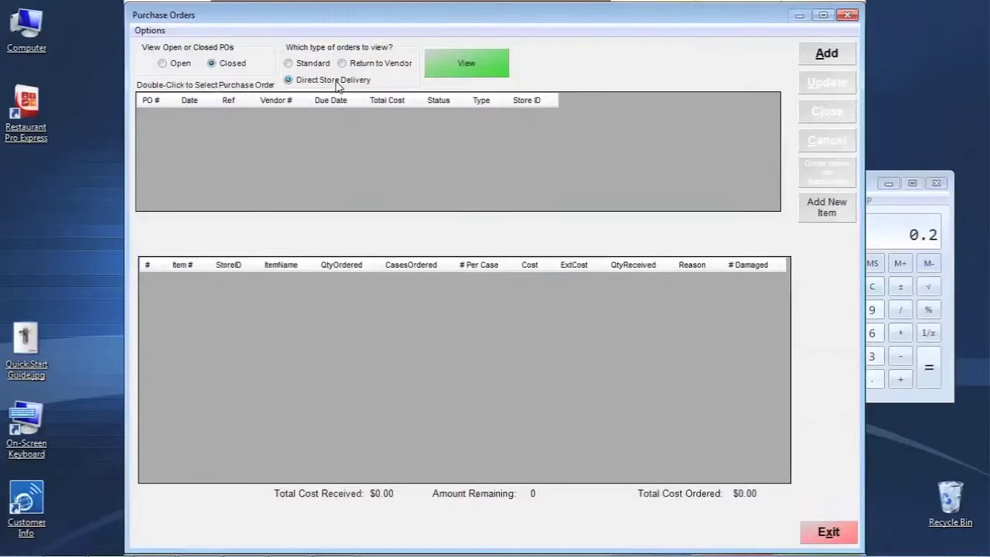
pyautogui.click(381, 66)
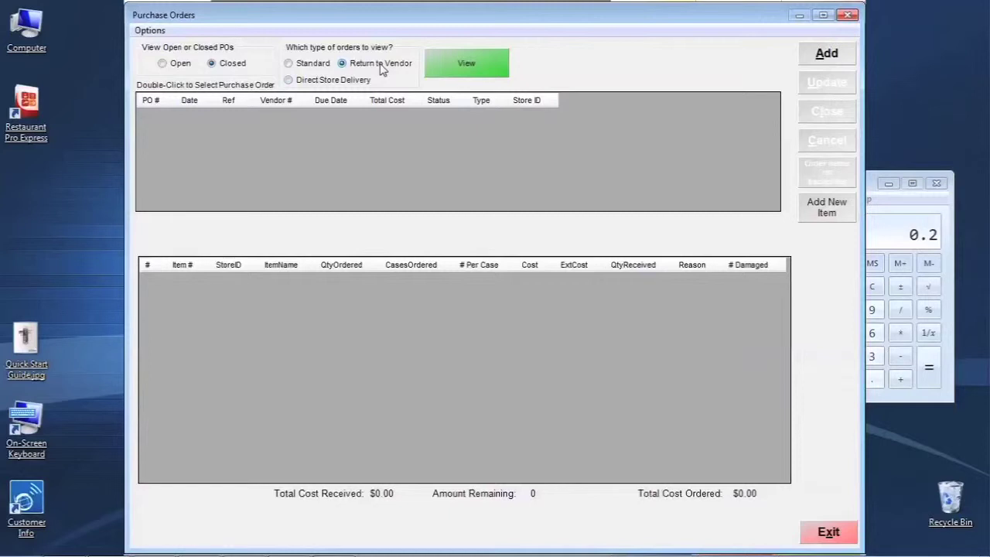
pyautogui.click(334, 80)
pyautogui.click(322, 65)
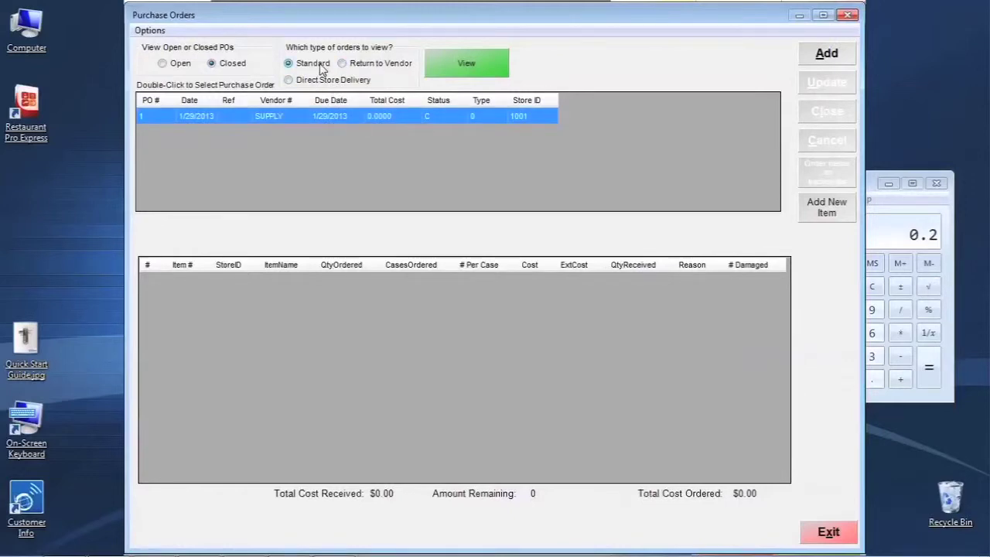
pyautogui.click(162, 67)
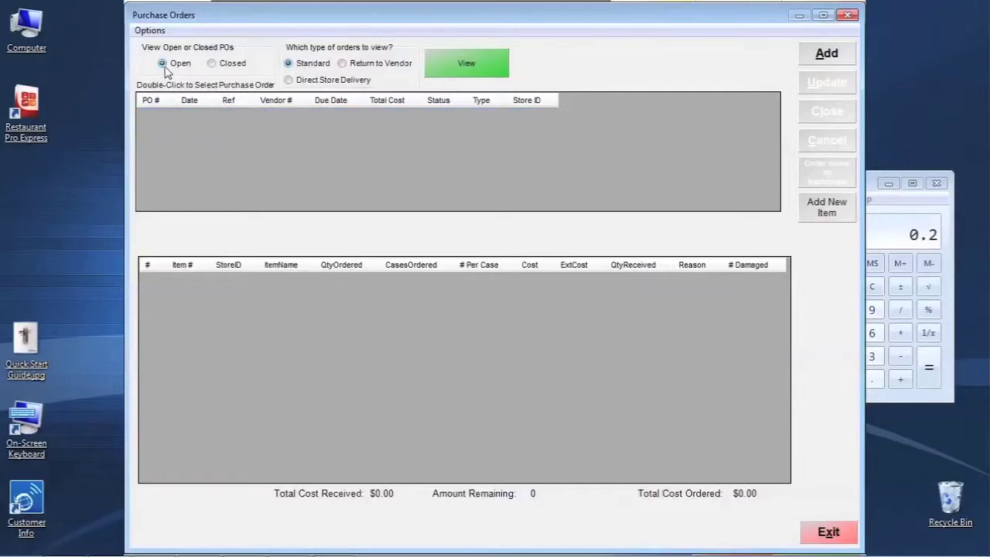
# Step: Start a standard purchase order for vendor SUPPLY - SUPPLY CO and list its items at reorder point
pyautogui.click(829, 58)
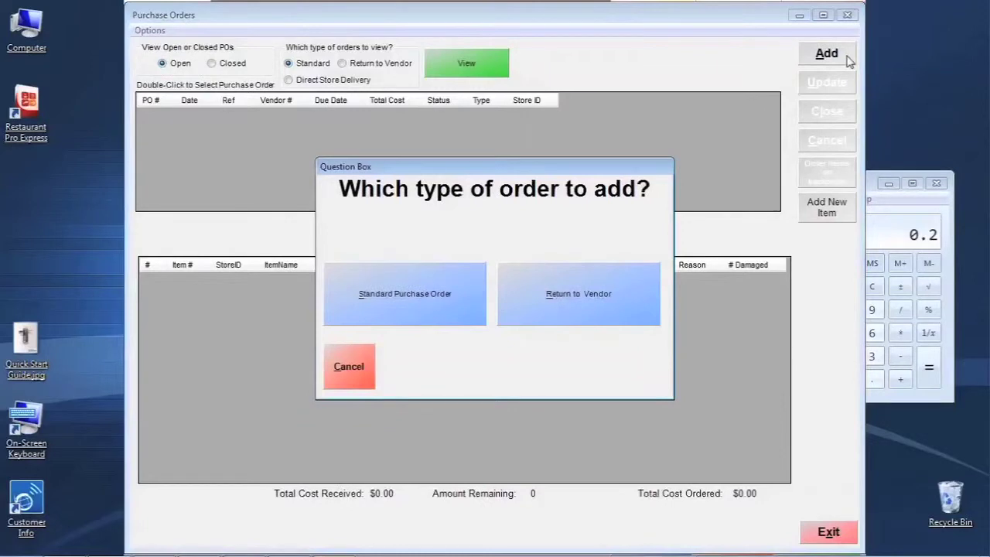
pyautogui.click(469, 317)
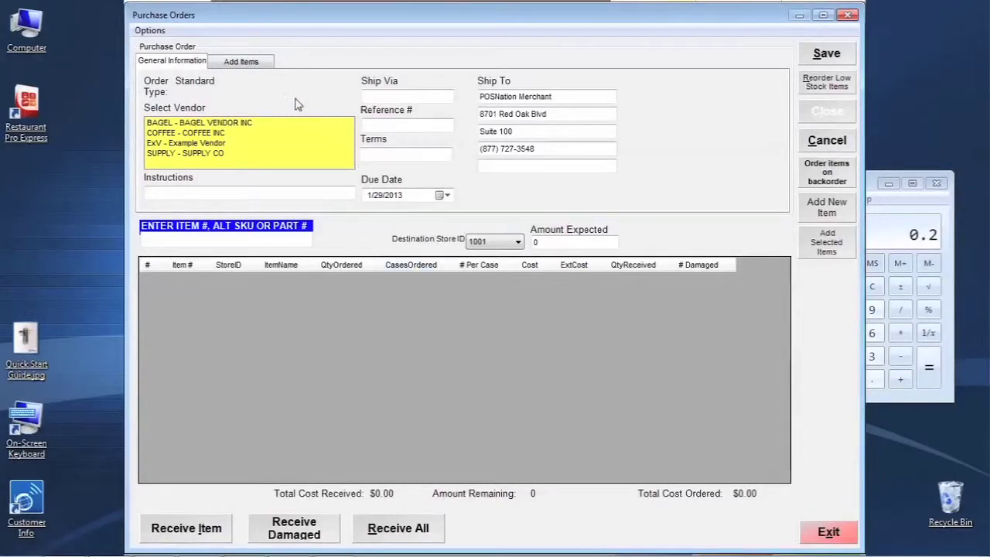
pyautogui.click(187, 160)
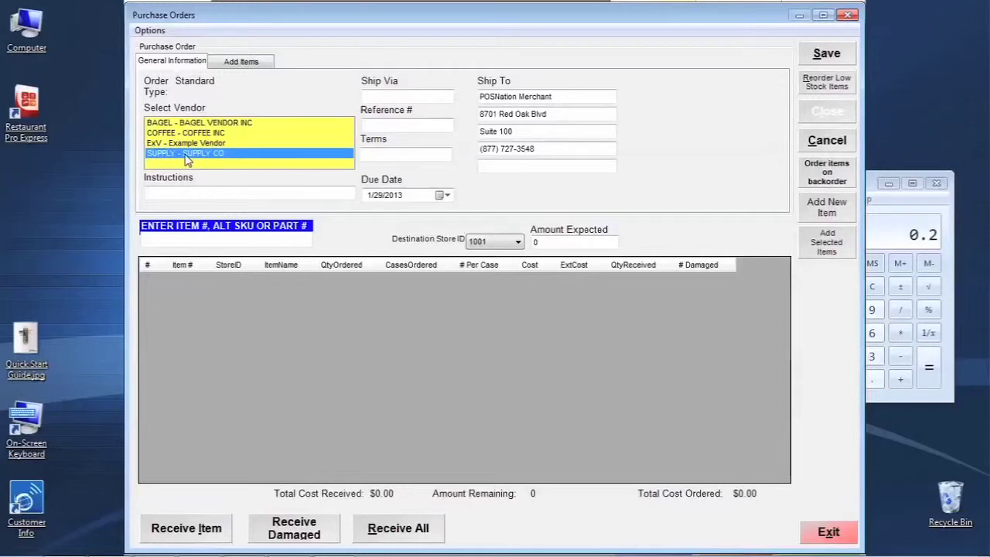
pyautogui.click(263, 68)
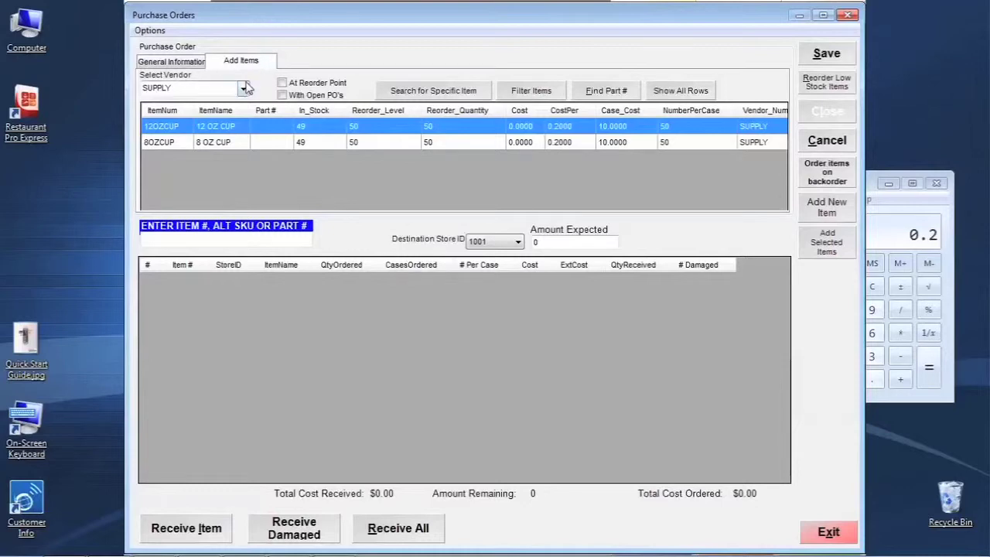
pyautogui.click(244, 89)
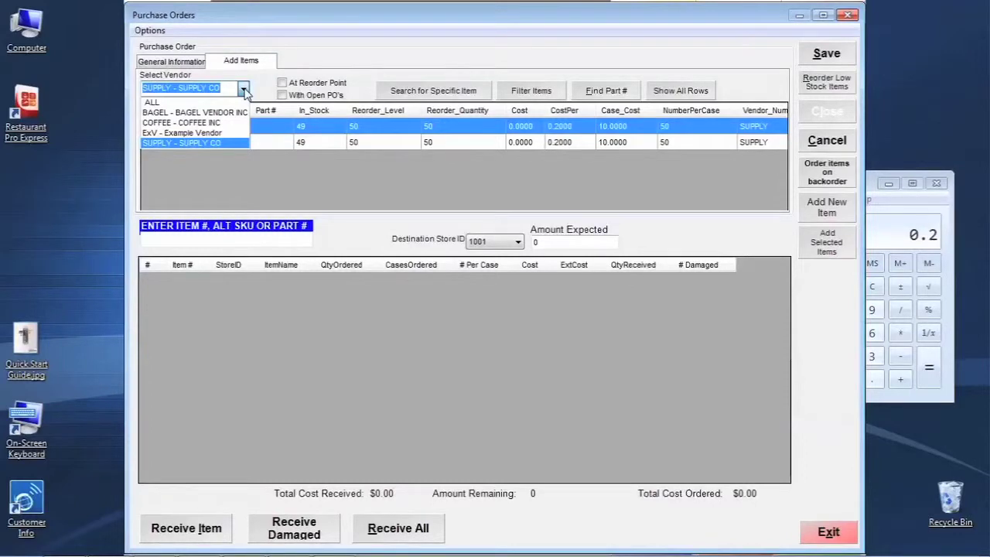
pyautogui.click(221, 146)
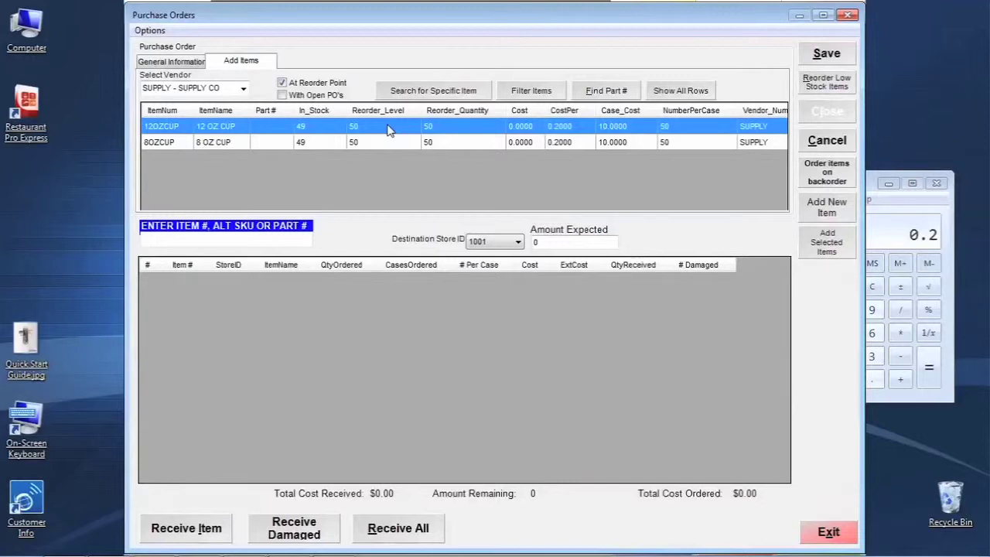
# Step: Look at the specific-item search and the item number filter prompt, cancelling both
pyautogui.click(442, 91)
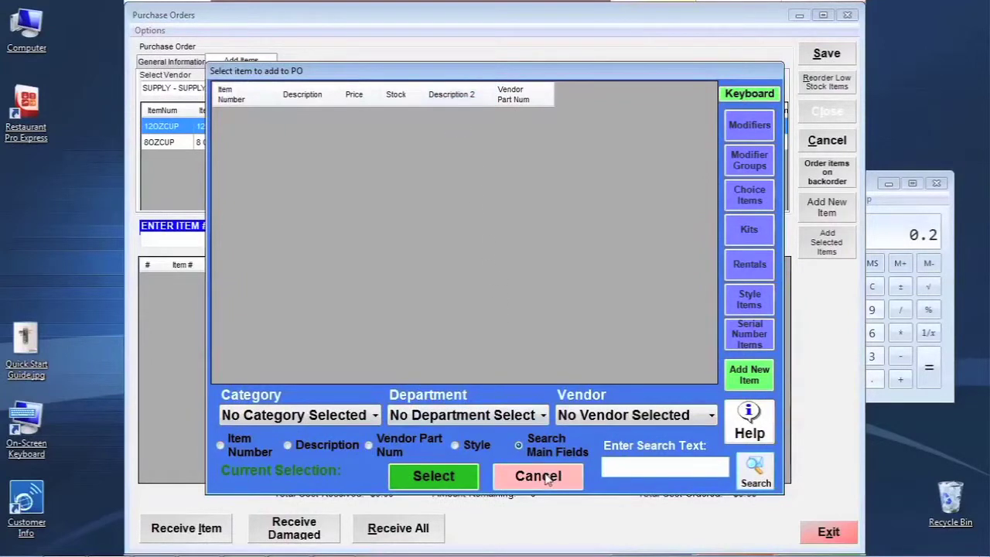
pyautogui.click(539, 476)
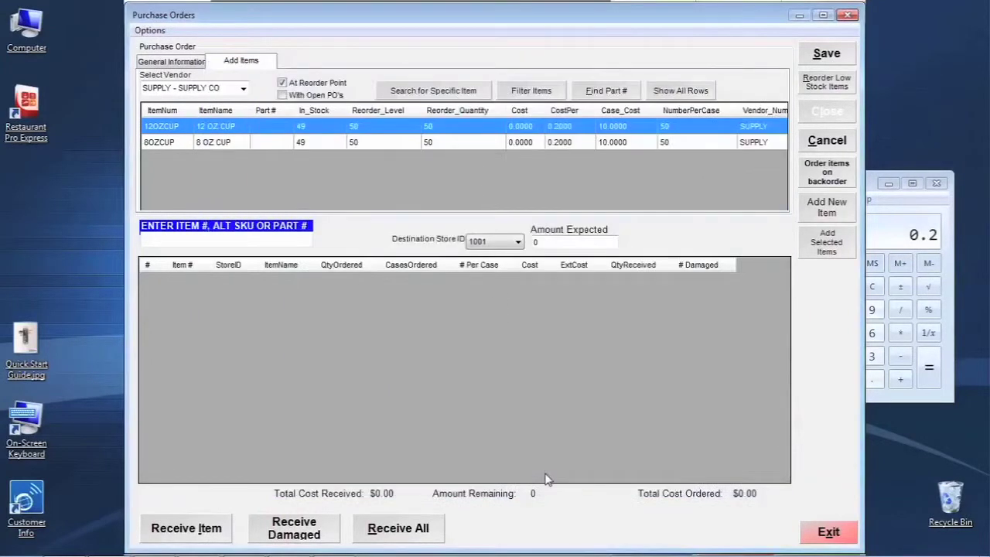
pyautogui.click(541, 93)
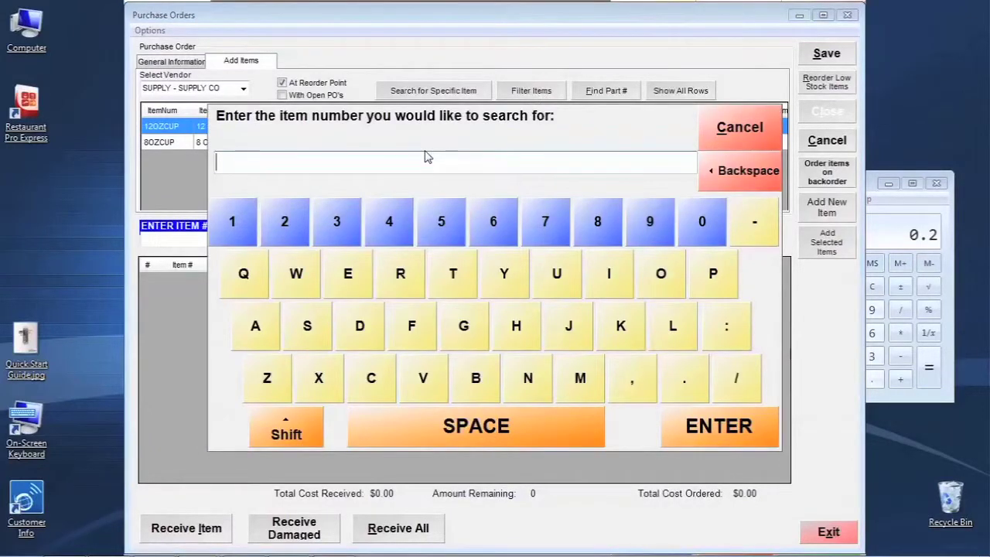
pyautogui.click(754, 132)
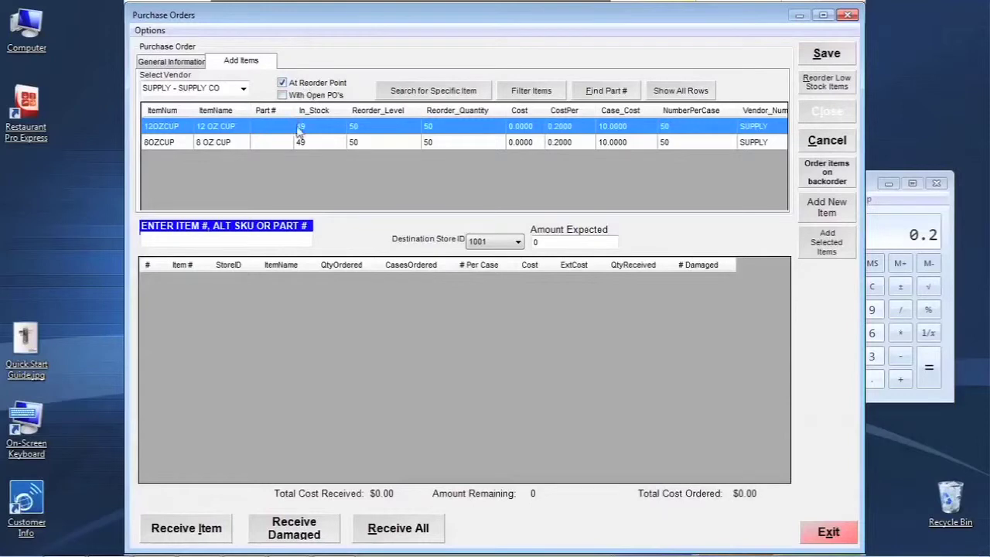
# Step: Add the 8 OZ CUP to the order, then add the 12 OZ CUP and 8 OZ CUP together as selected items
pyautogui.click(436, 141)
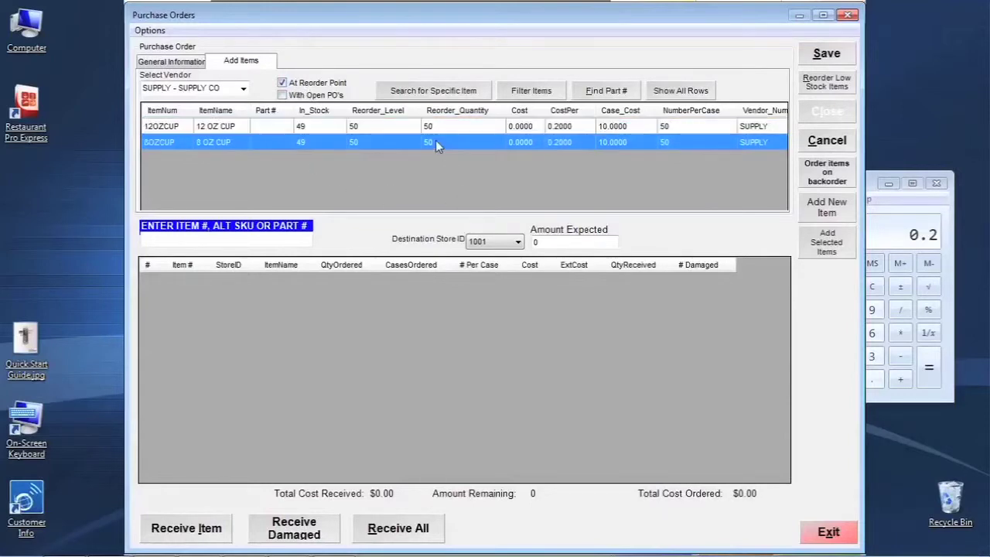
pyautogui.doubleClick(435, 141)
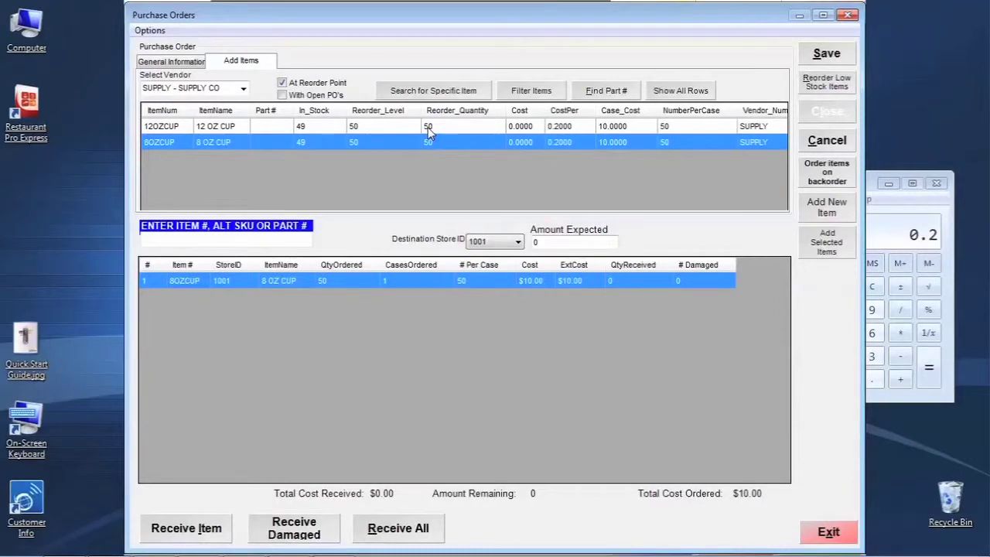
pyautogui.click(451, 128)
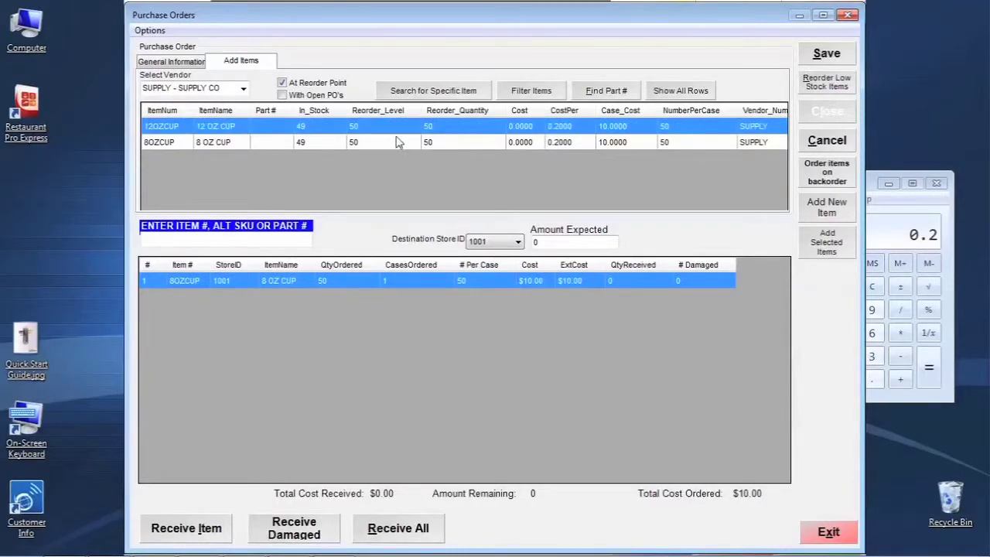
pyautogui.keyDown('ctrl'); pyautogui.click(467, 143); pyautogui.keyUp('ctrl')
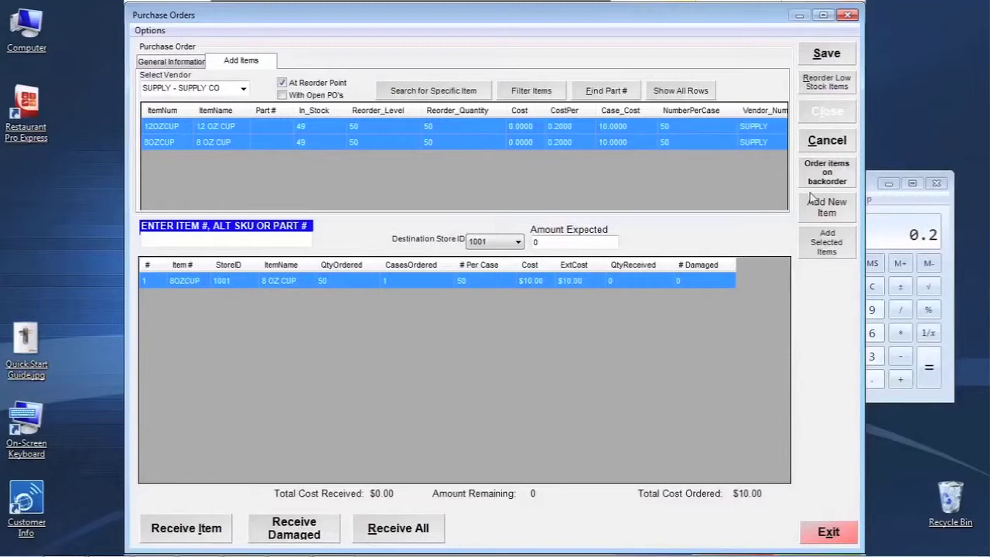
pyautogui.click(846, 256)
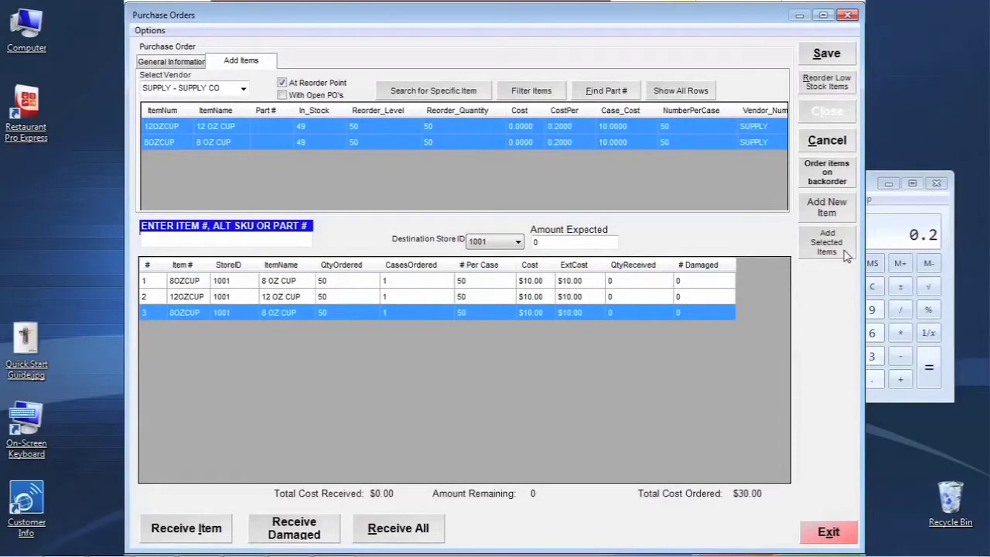
# Step: Add the vendor's low stock items with Reorder Low Stock Items, then cancel the whole purchase order
pyautogui.click(684, 144)
pyautogui.click(676, 129)
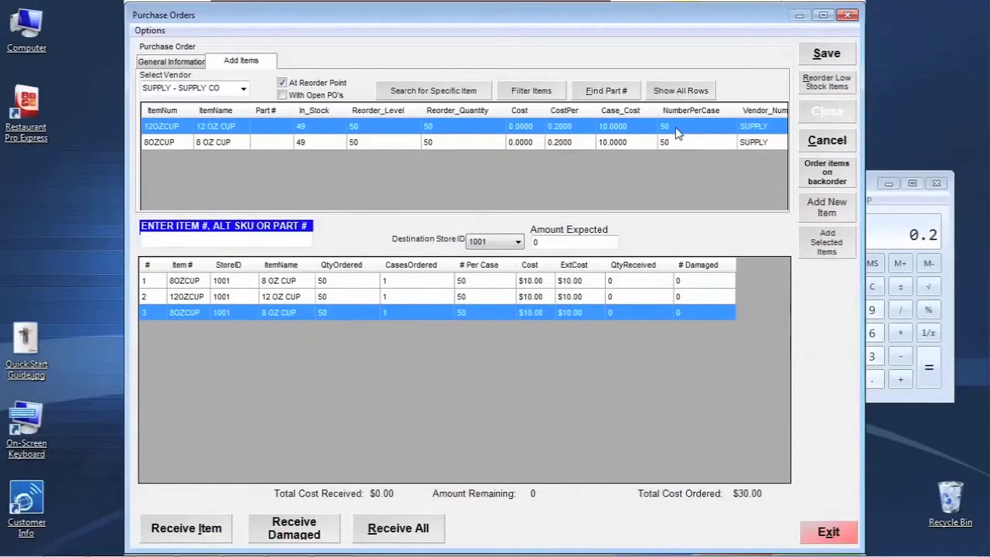
pyautogui.click(338, 84)
pyautogui.click(842, 89)
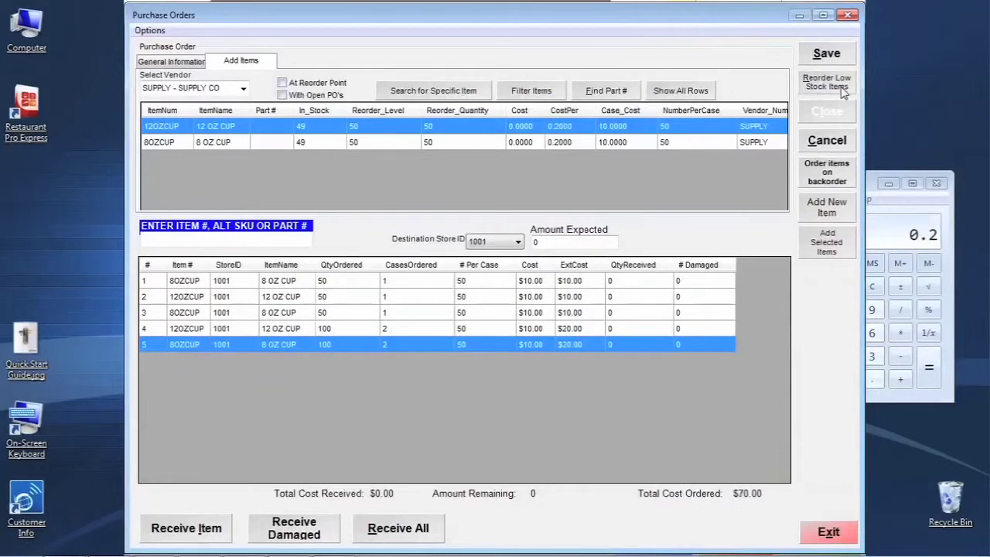
pyautogui.click(296, 86)
pyautogui.click(296, 85)
pyautogui.click(817, 142)
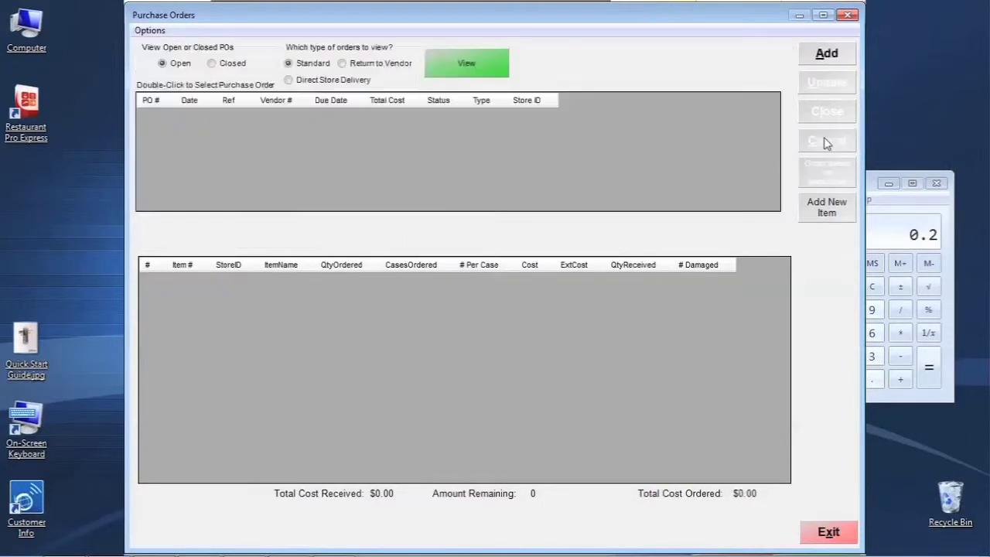
# Step: Create a new standard purchase order for vendor SUPPLY - SUPPLY CO and add the 12 OZ CUP to it
pyautogui.click(825, 58)
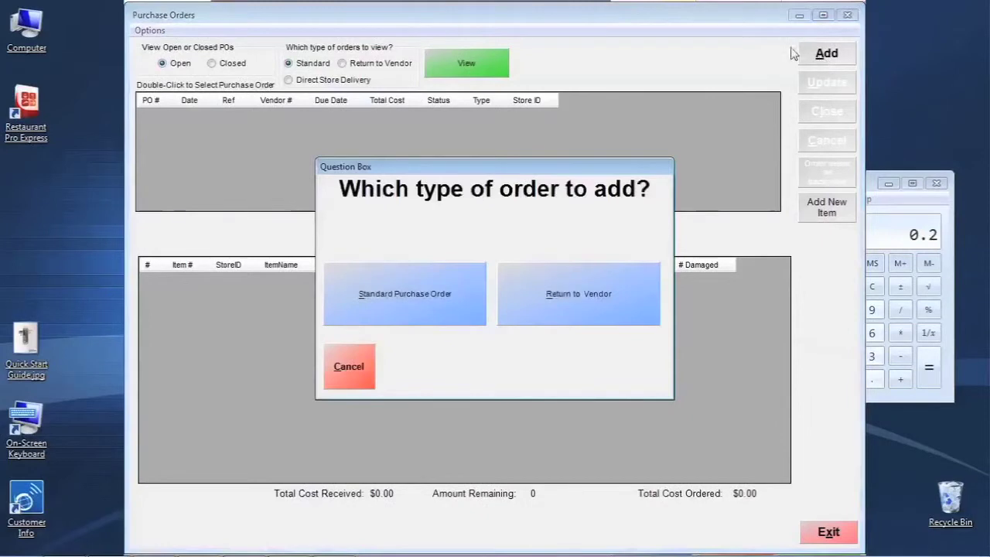
pyautogui.click(464, 317)
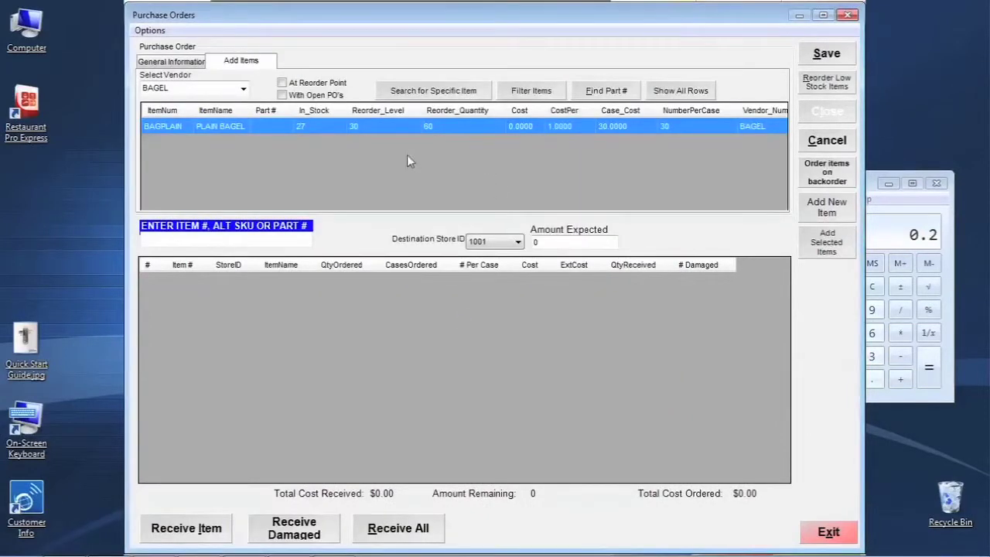
pyautogui.click(184, 65)
pyautogui.click(180, 151)
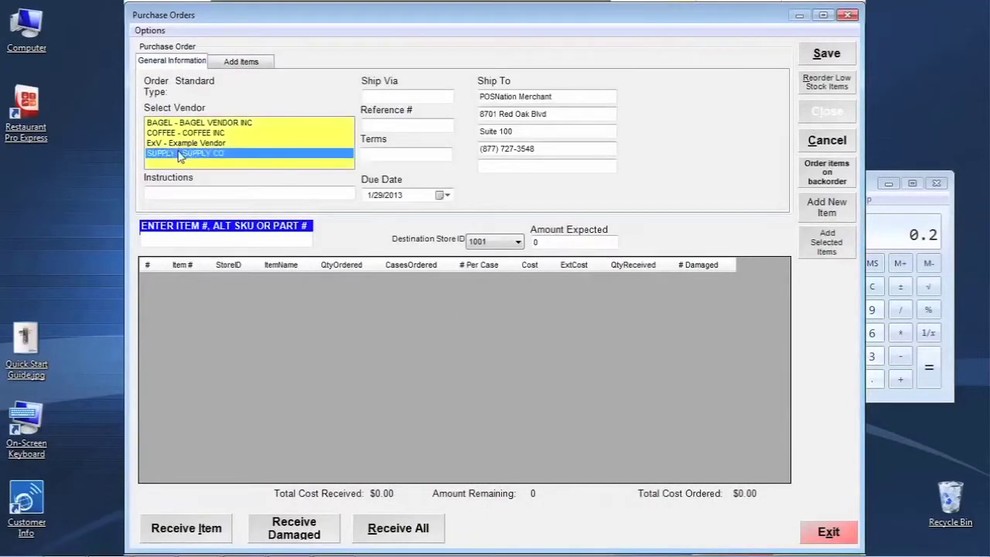
pyautogui.click(248, 65)
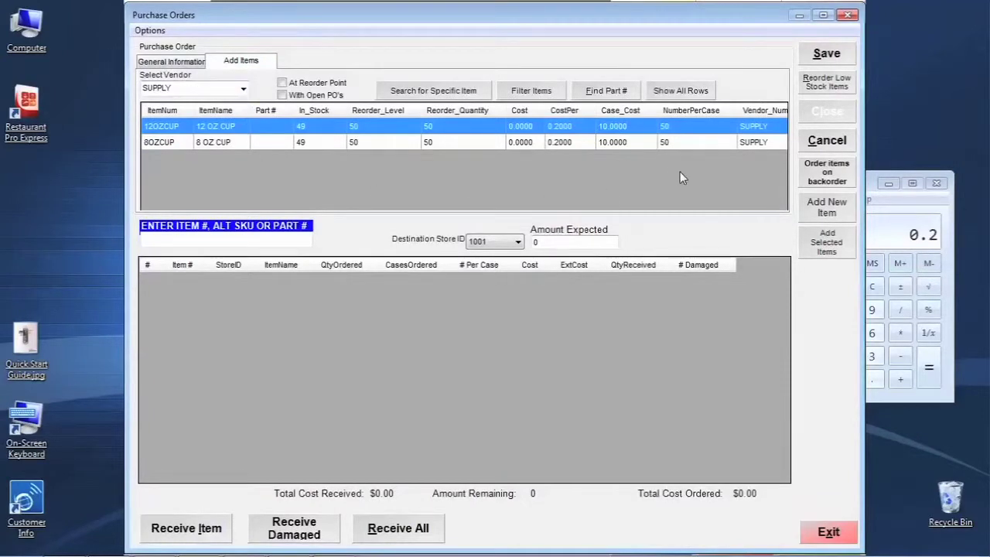
pyautogui.doubleClick(493, 130)
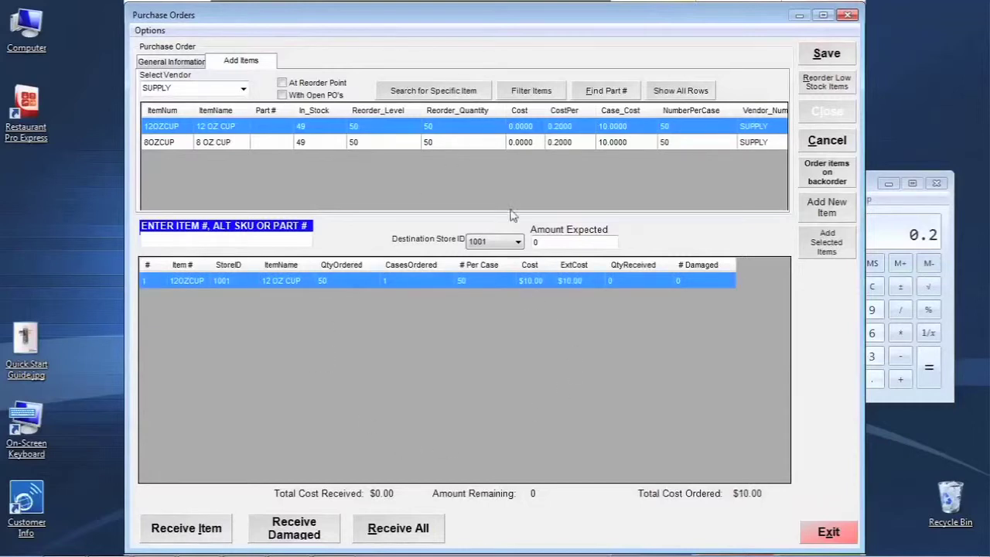
# Step: Add the 8 OZ CUP to the purchase order and set the 12 OZ CUP line to 2 cases ordered
pyautogui.doubleClick(467, 143)
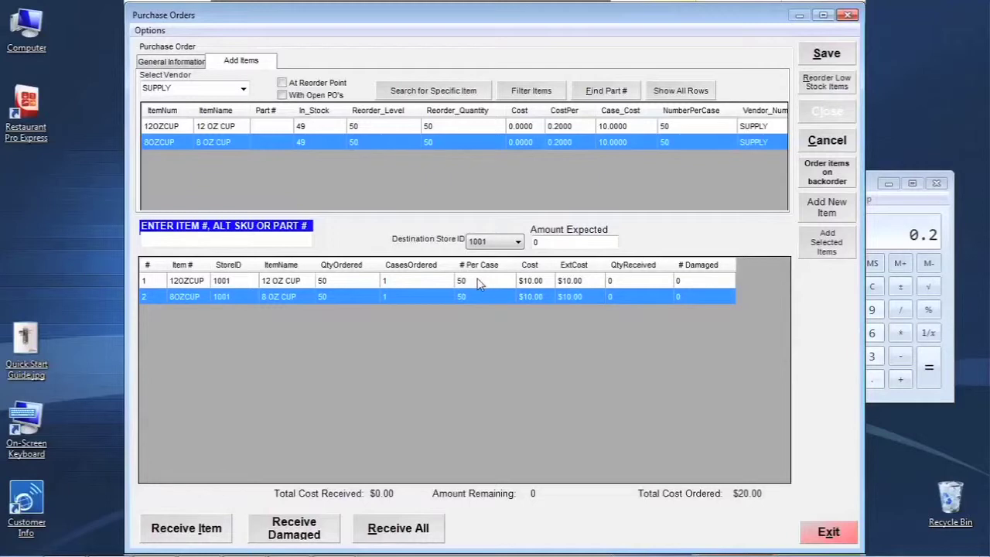
pyautogui.click(409, 280)
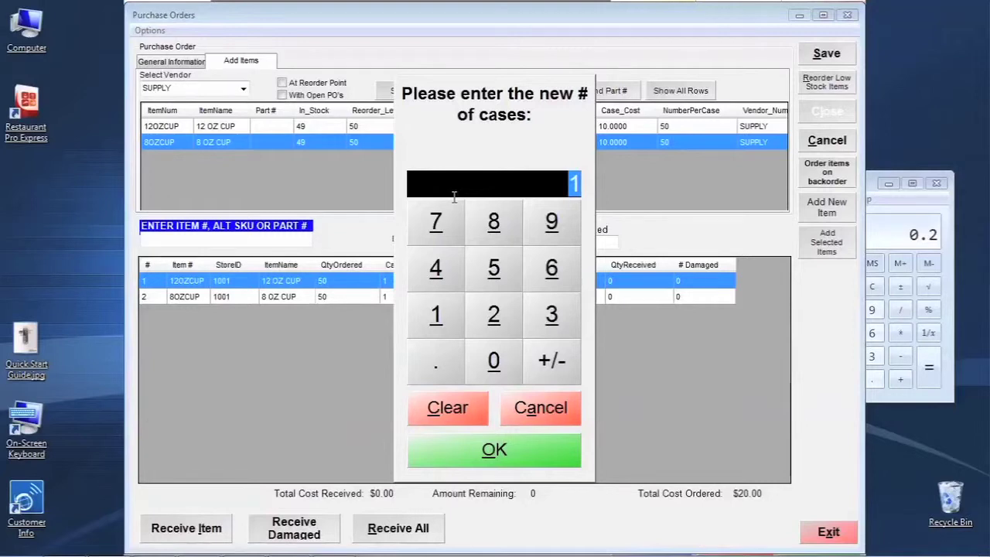
pyautogui.click(494, 313)
pyautogui.click(496, 444)
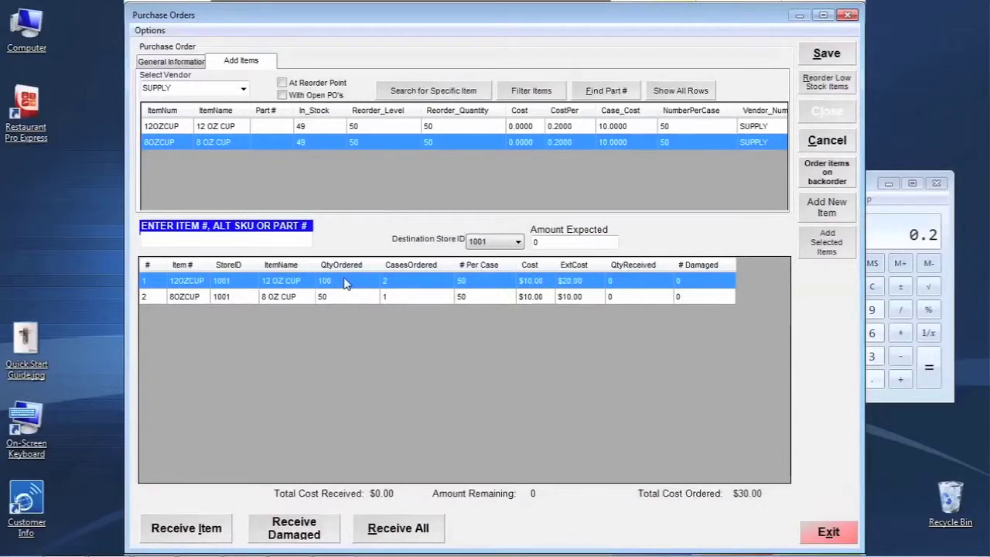
pyautogui.click(971, 24)
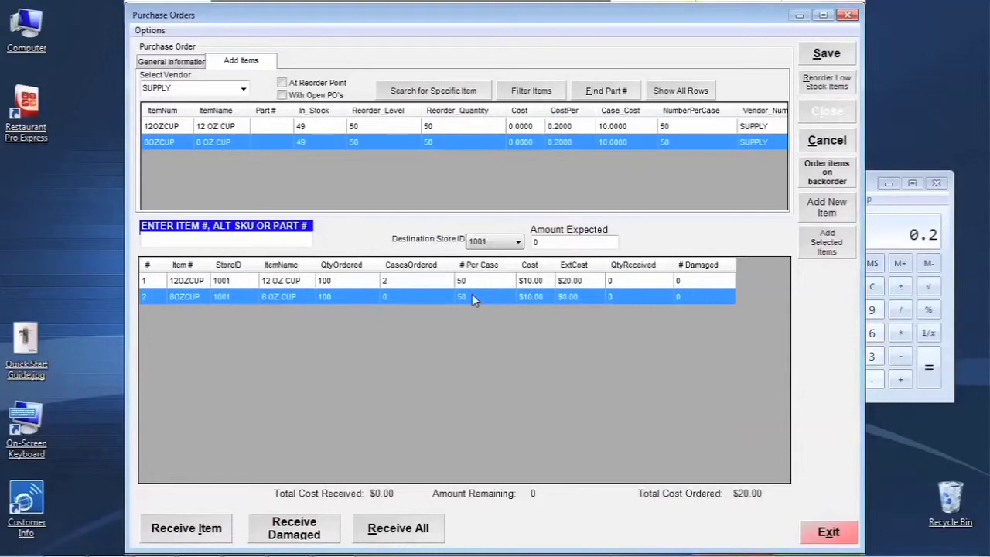
# Step: Try 20 per case on the 8 OZ CUP line and set its number per case back to 50
pyautogui.click(471, 297)
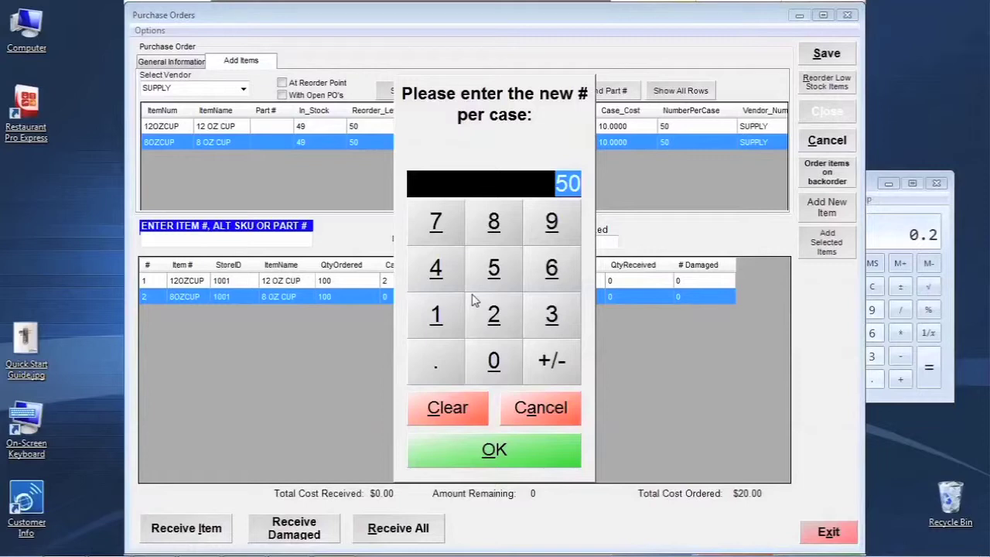
pyautogui.click(479, 325)
pyautogui.click(497, 356)
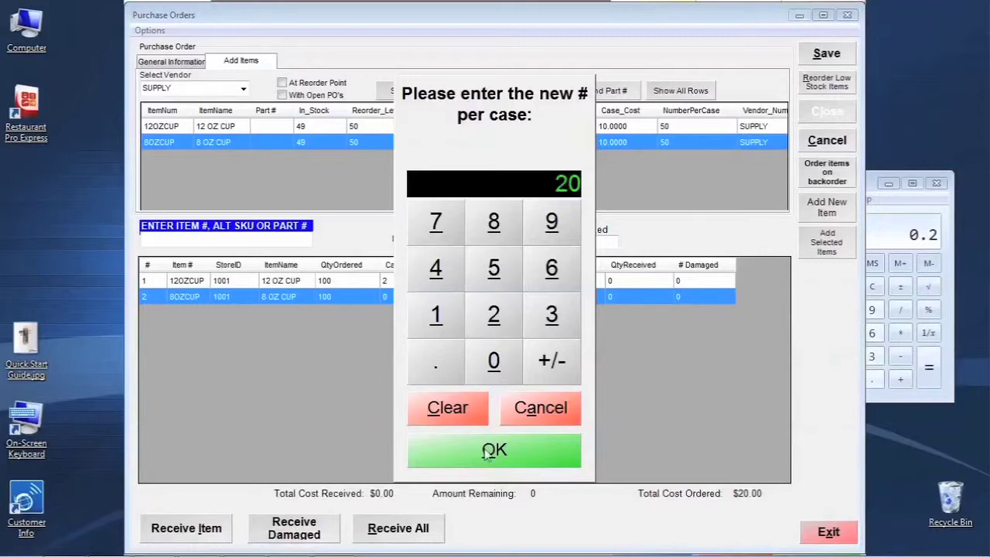
pyautogui.click(486, 450)
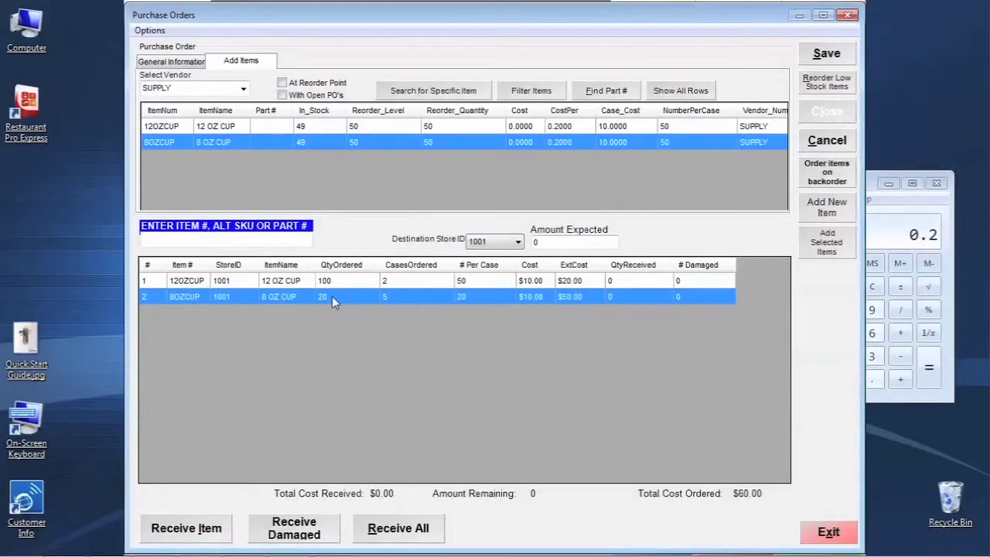
pyautogui.click(479, 304)
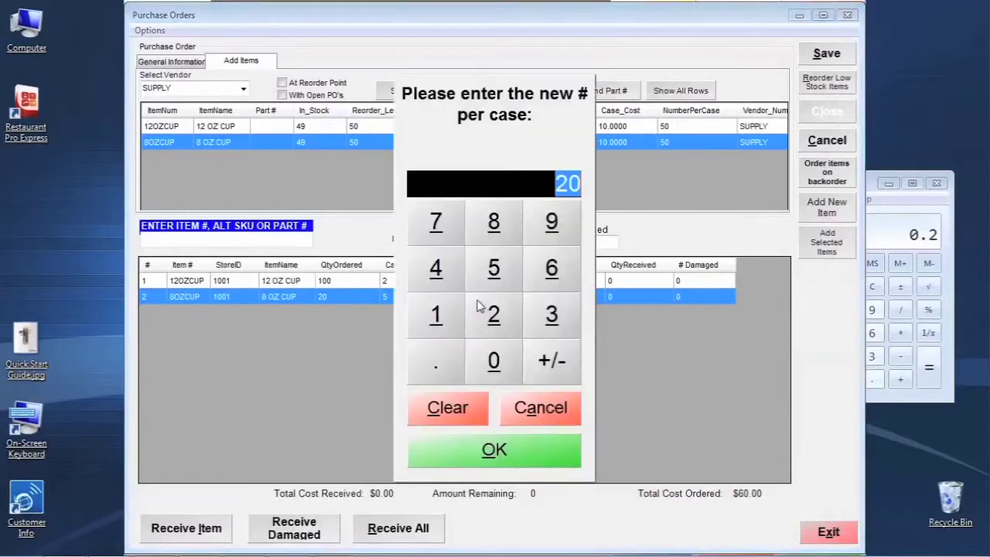
pyautogui.write('50')
pyautogui.press('Return')
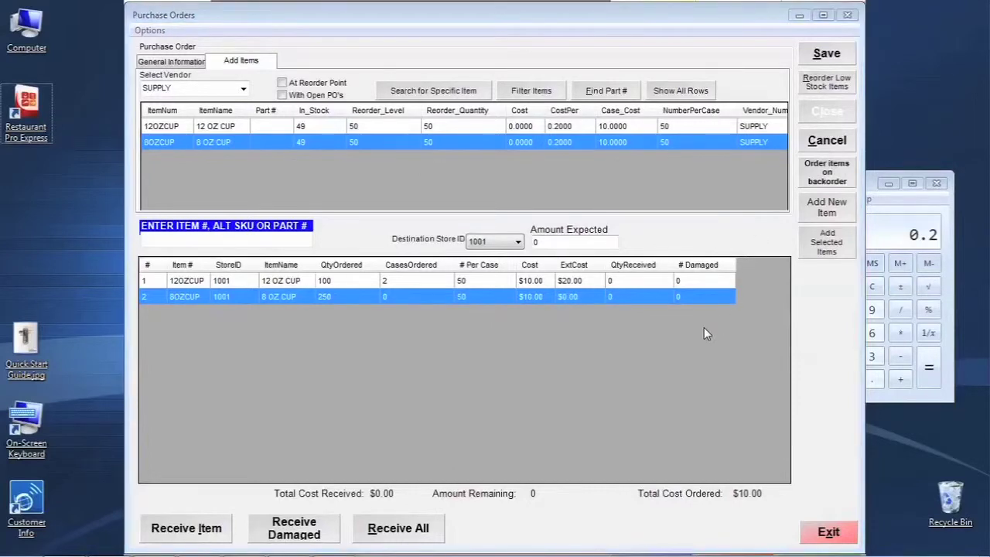
# Step: Set the 8 OZ CUP line's cost to 15.00 and its cases ordered to 1
pyautogui.click(547, 296)
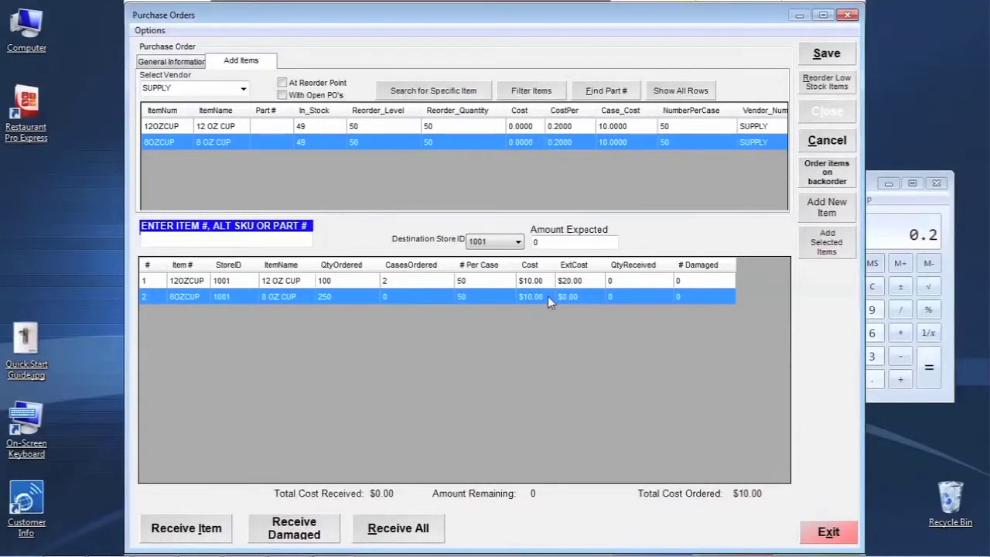
pyautogui.click(548, 296)
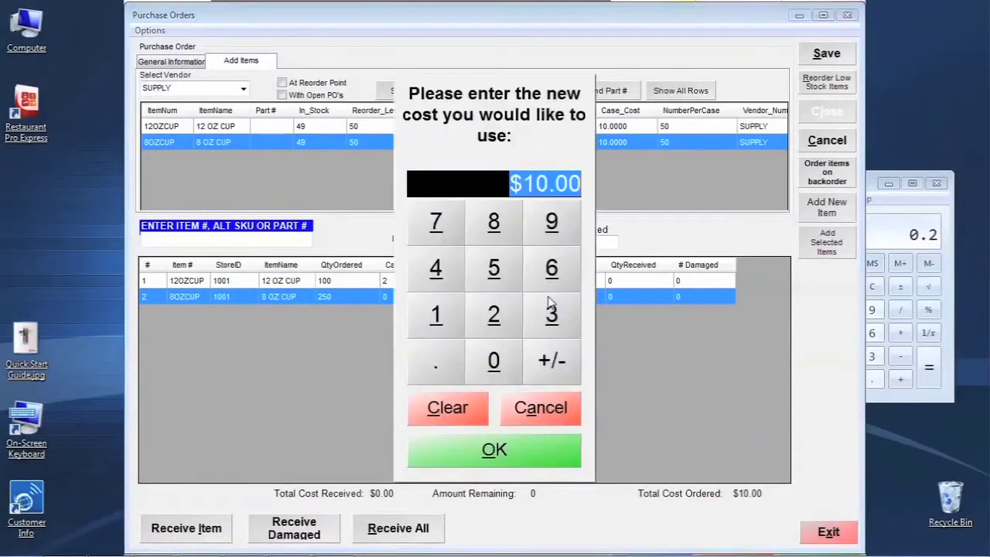
pyautogui.write('15.00')
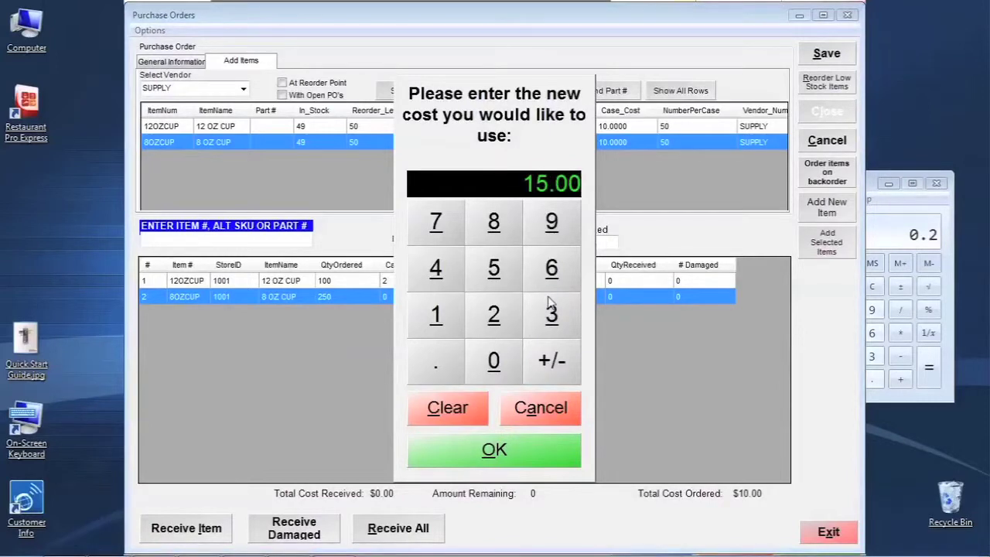
pyautogui.click(516, 449)
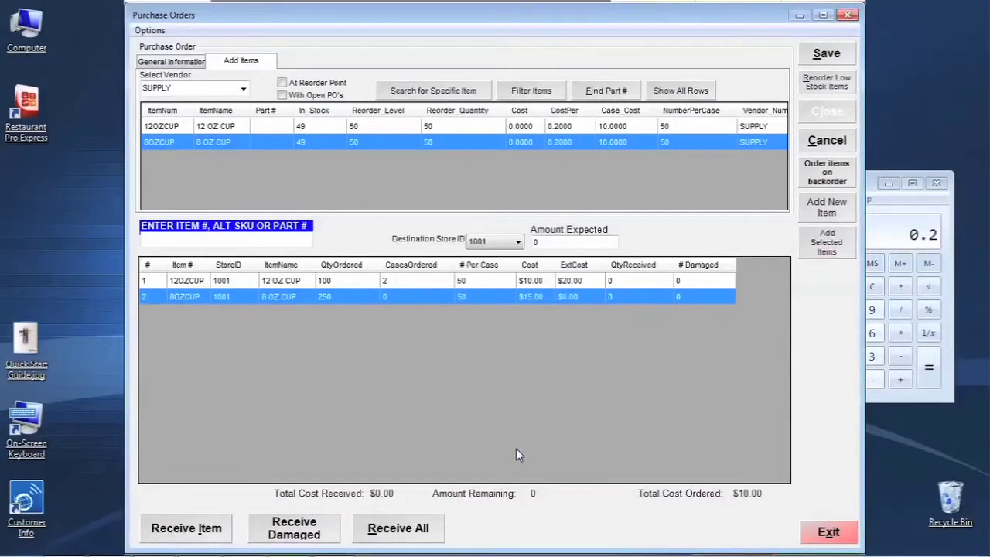
pyautogui.click(421, 300)
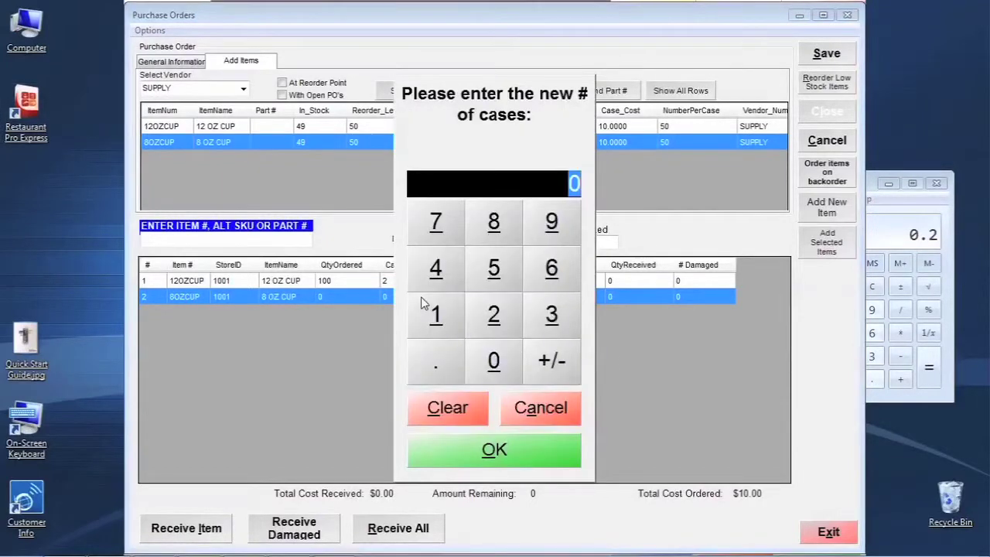
pyautogui.click(435, 314)
pyautogui.click(534, 457)
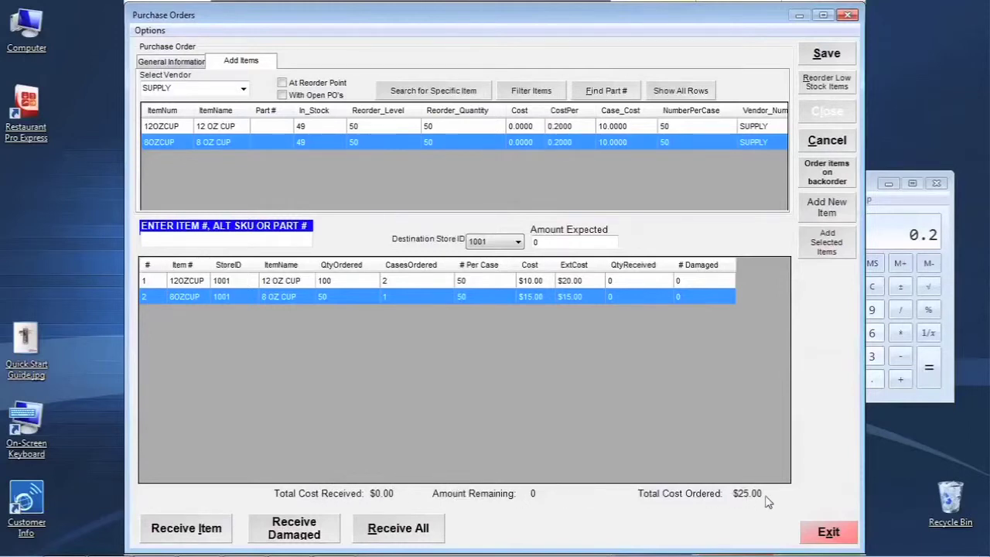
pyautogui.click(966, 6)
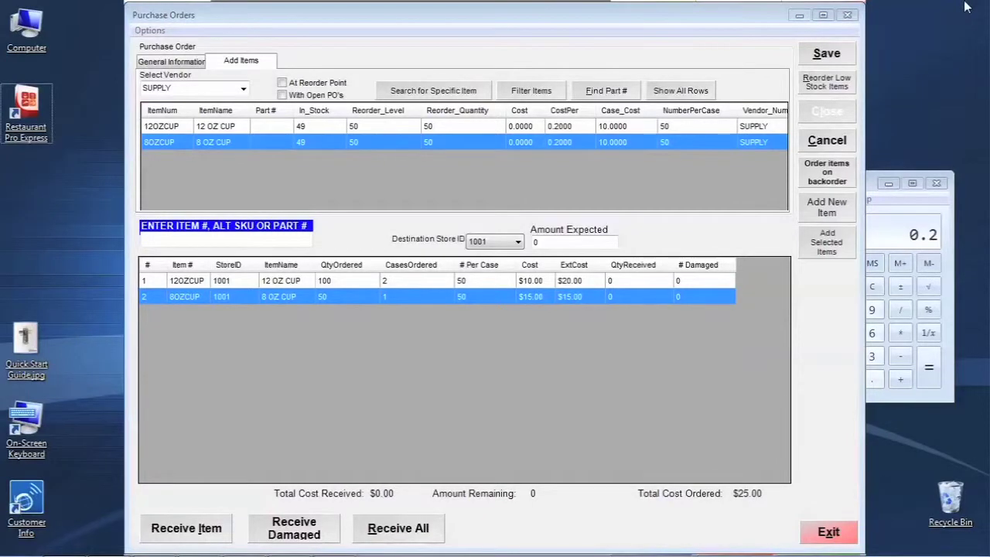
# Step: Save the purchase order and open its printable copy in Full Size format, with the report window maximized
pyautogui.click(827, 53)
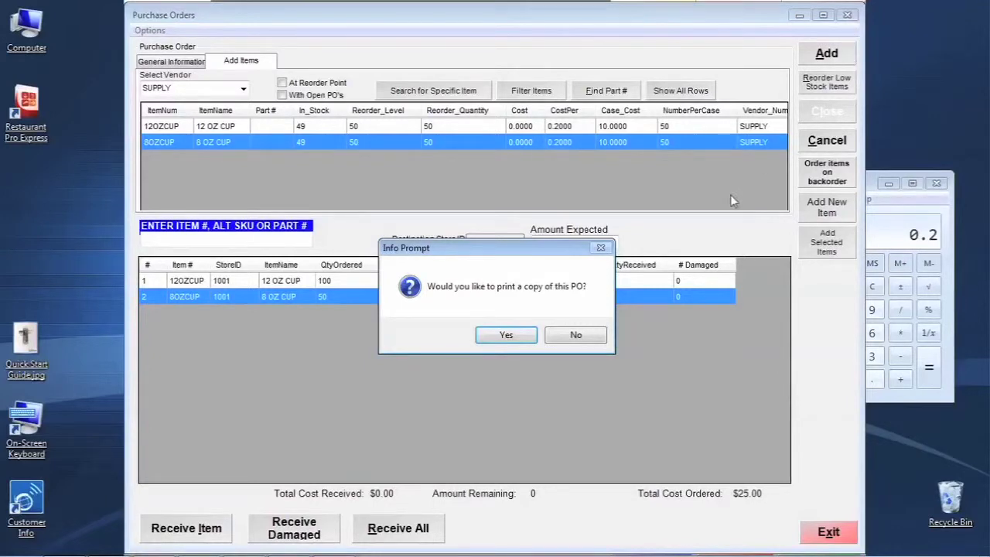
pyautogui.click(526, 334)
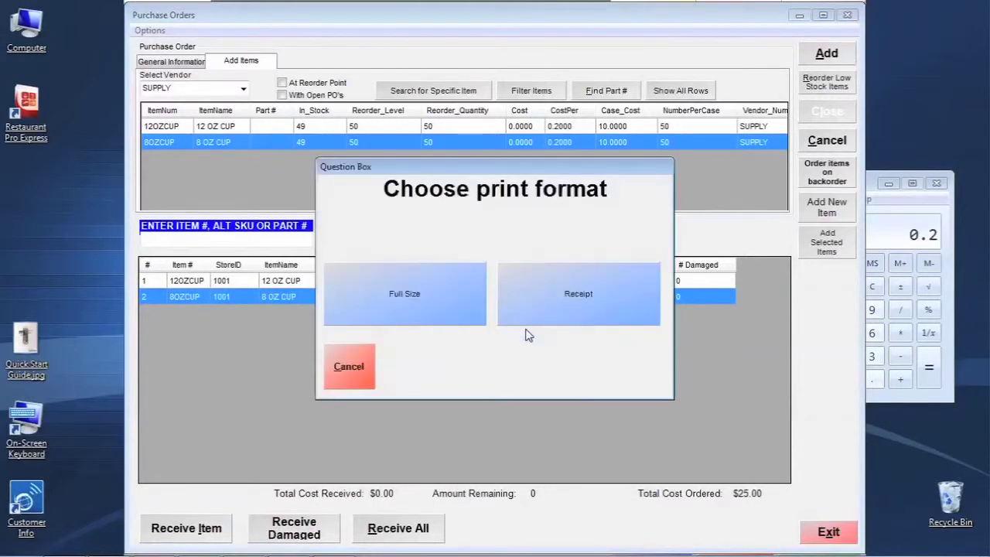
pyautogui.click(465, 306)
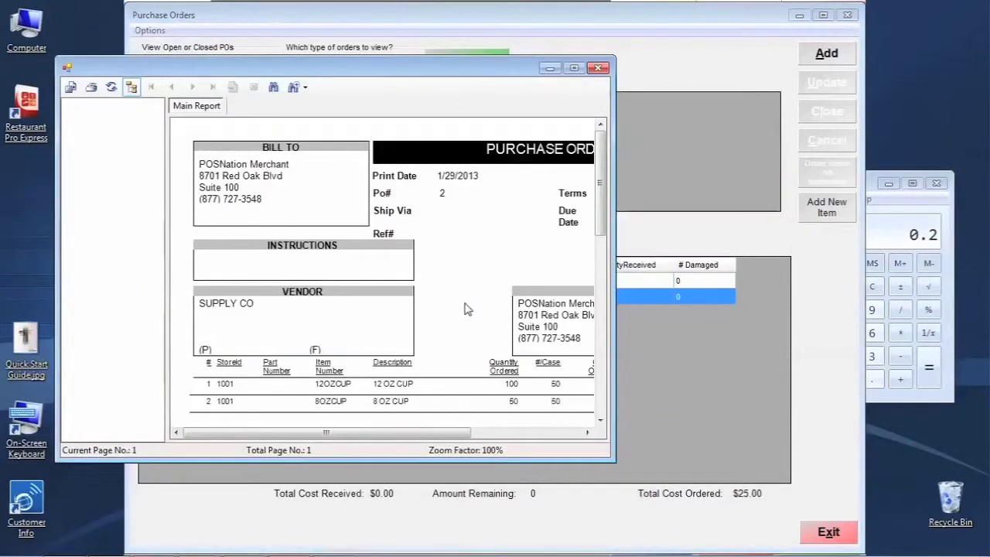
pyautogui.click(577, 69)
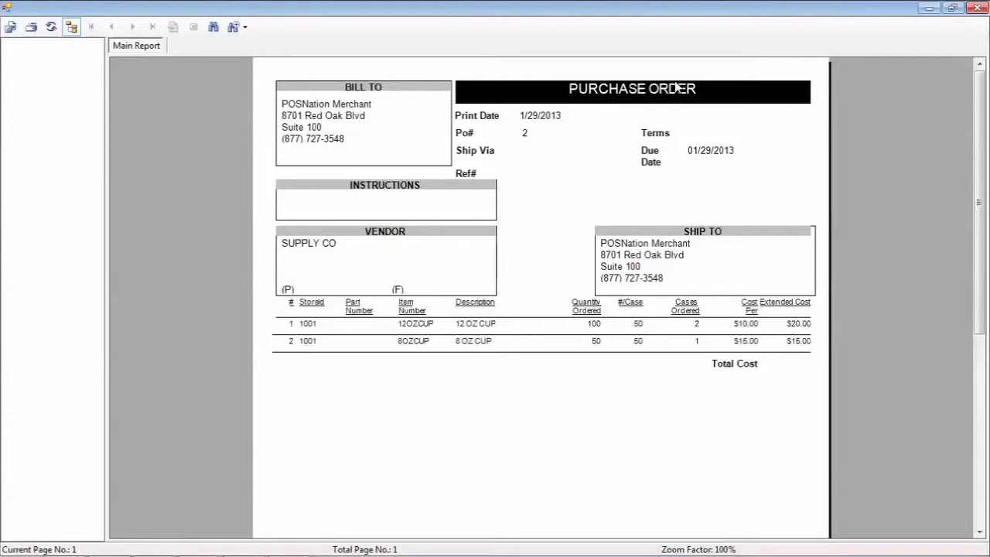
# Step: Examine the default printer setting for PDFCreator and the Star TSP100 Cutter in Devices and Printers, closing that window and the report
pyautogui.click(10, 548)
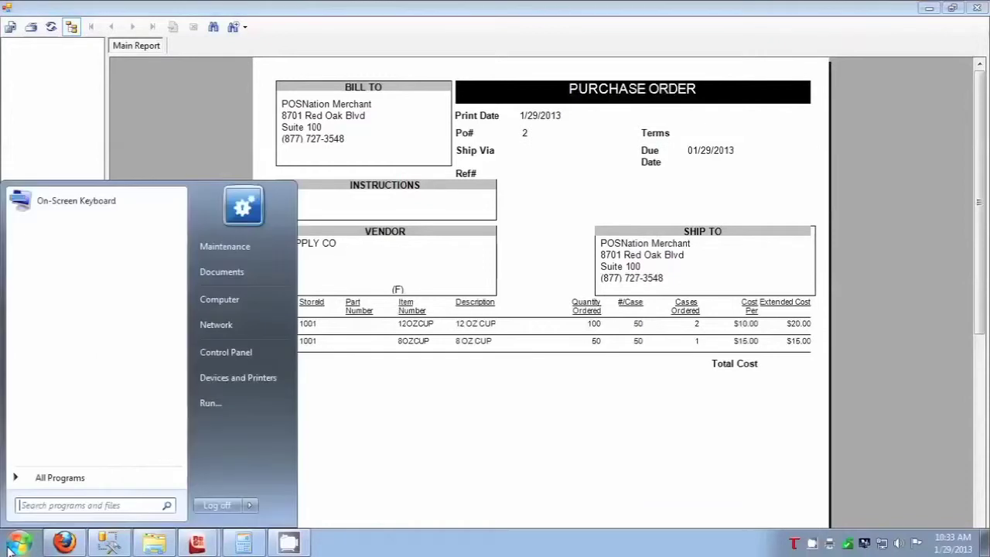
pyautogui.click(219, 379)
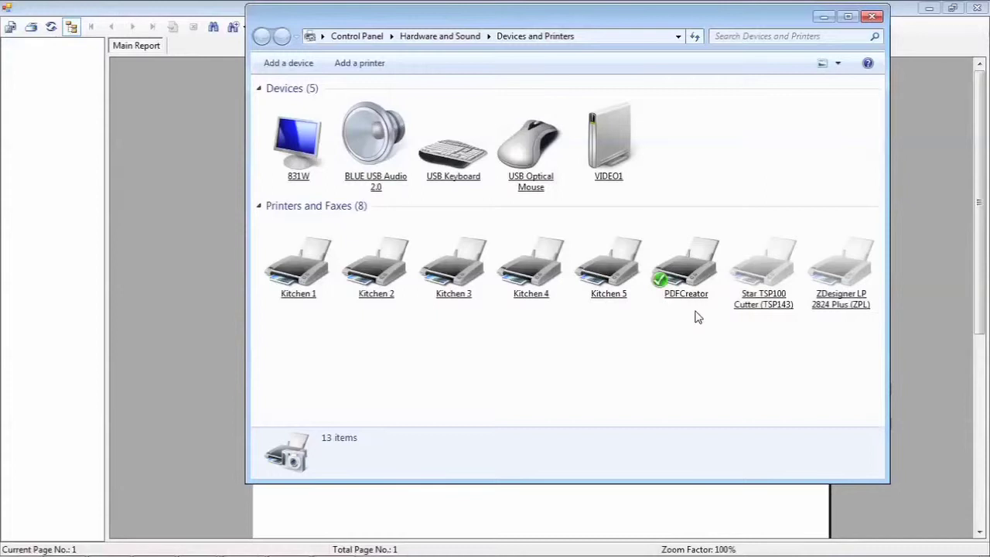
pyautogui.click(675, 272)
pyautogui.rightClick(670, 267)
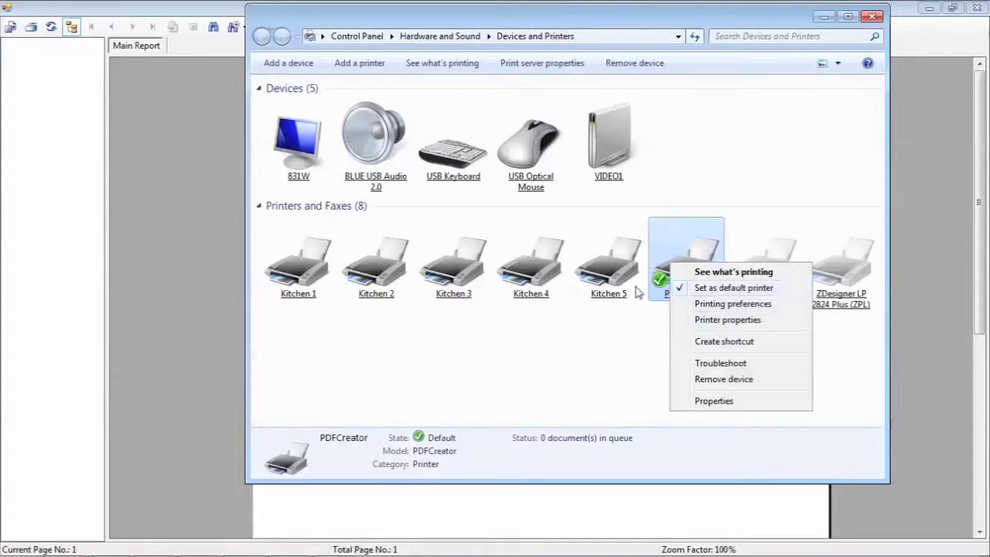
pyautogui.click(601, 332)
pyautogui.click(769, 276)
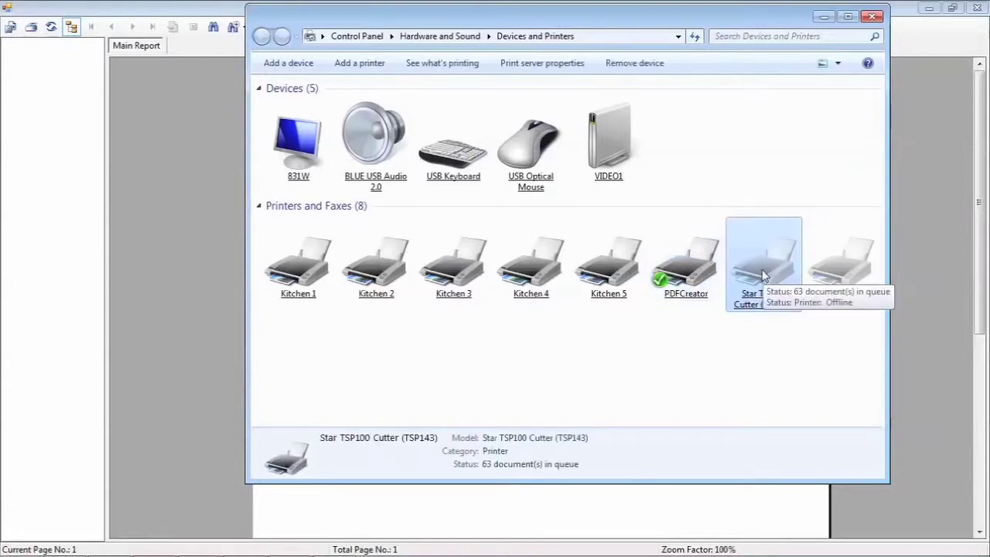
pyautogui.click(872, 17)
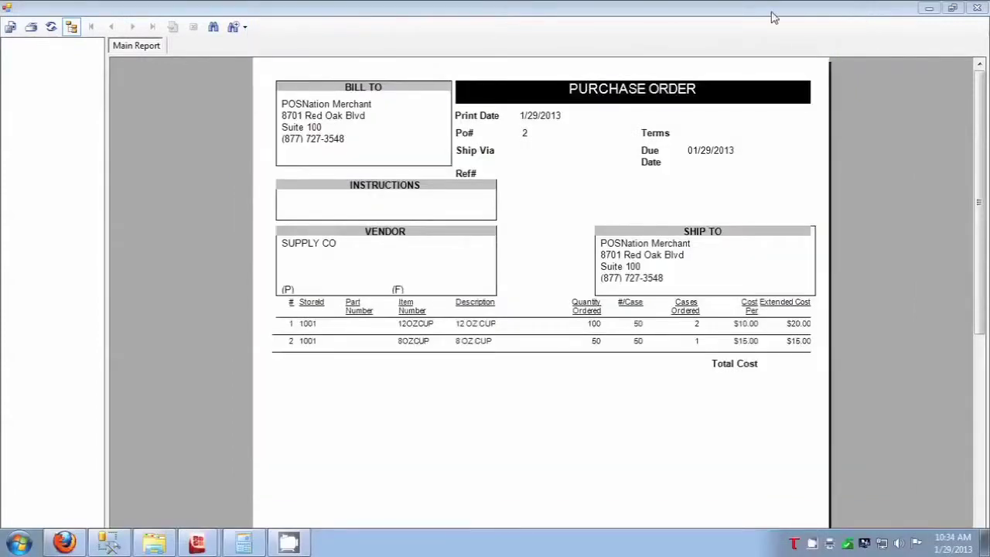
pyautogui.click(973, 8)
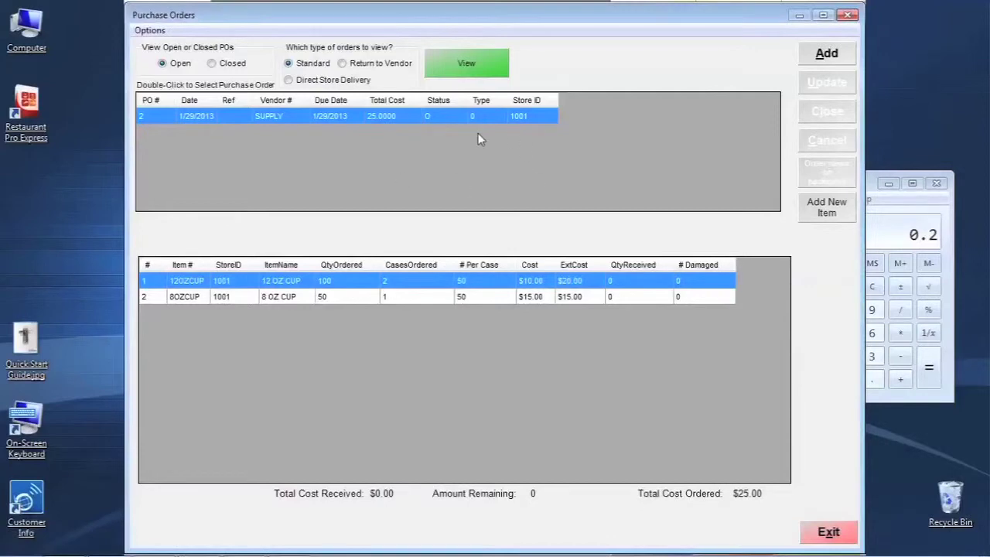
# Step: Open the full-size print report of the saved SUPPLY purchase order and look at the print dialog, cancelling it
pyautogui.doubleClick(398, 118)
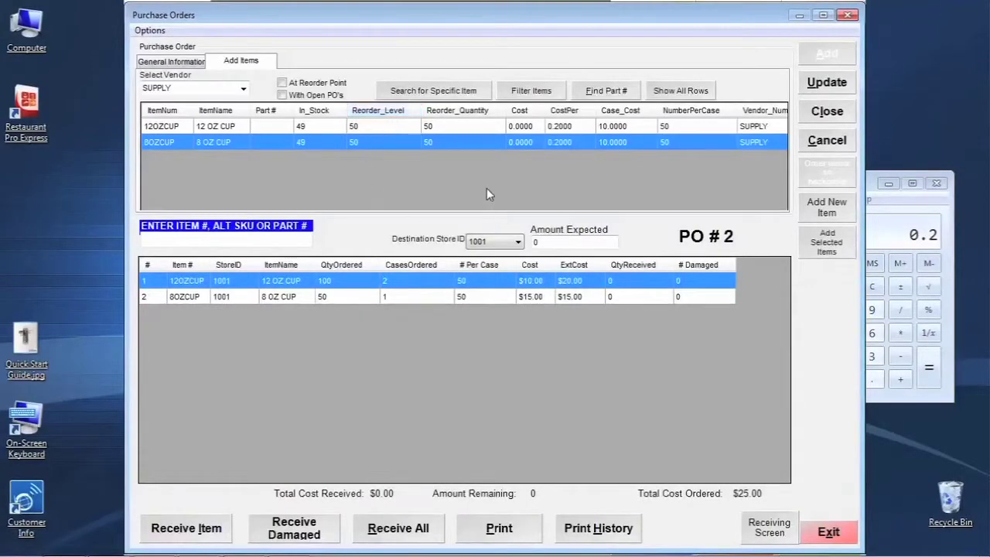
pyautogui.click(500, 529)
pyautogui.click(449, 325)
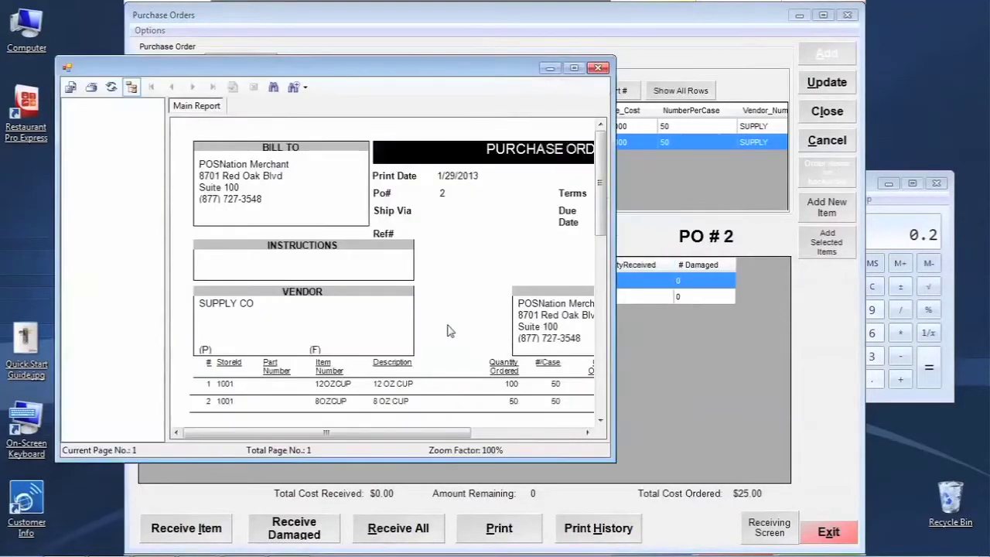
pyautogui.doubleClick(504, 67)
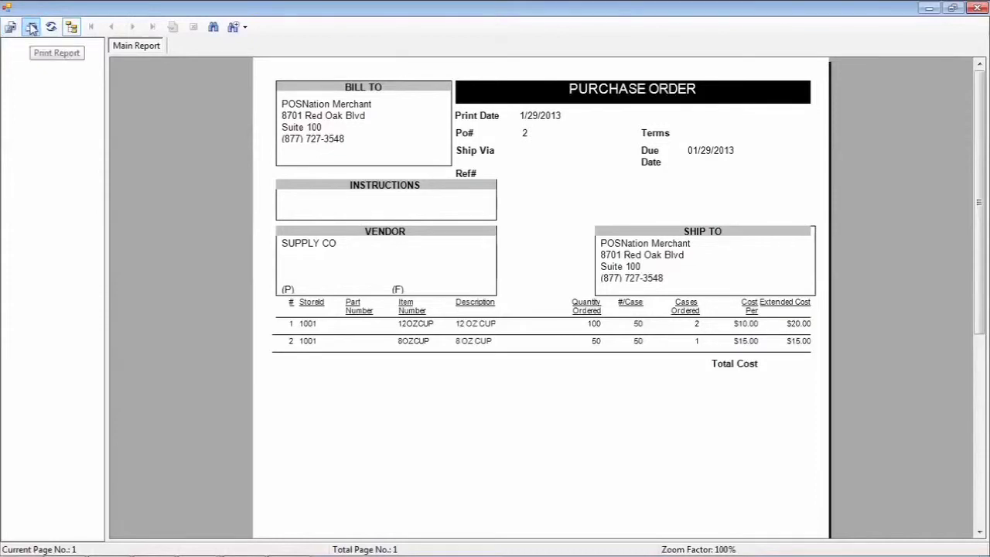
pyautogui.click(31, 28)
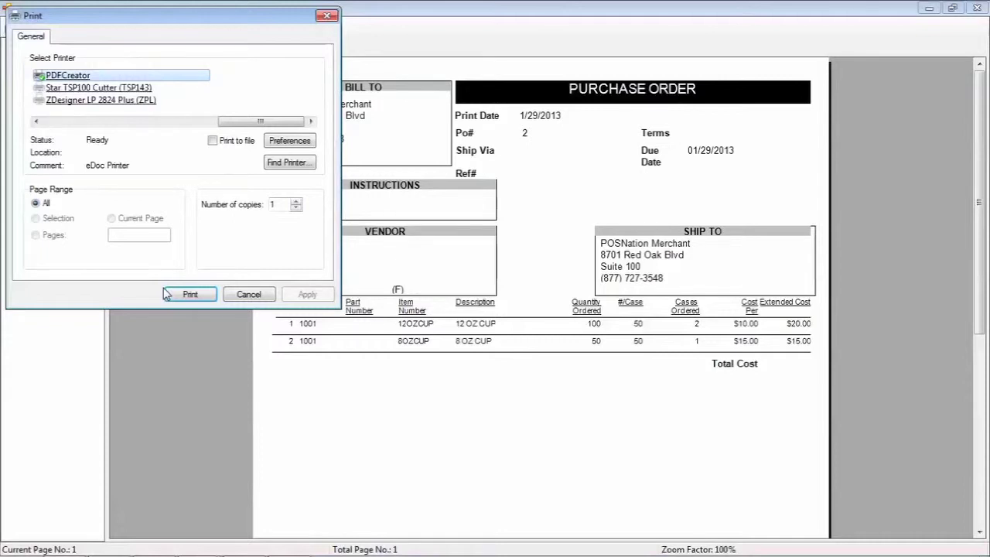
pyautogui.click(261, 295)
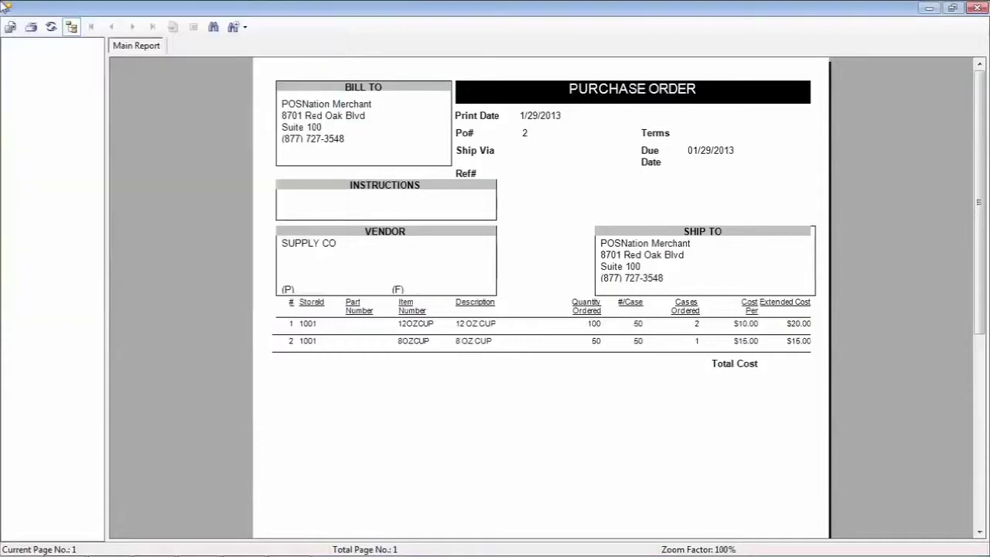
# Step: Set up the report export as an Adobe Acrobat (*.pdf) file named PO on the Desktop
pyautogui.click(10, 27)
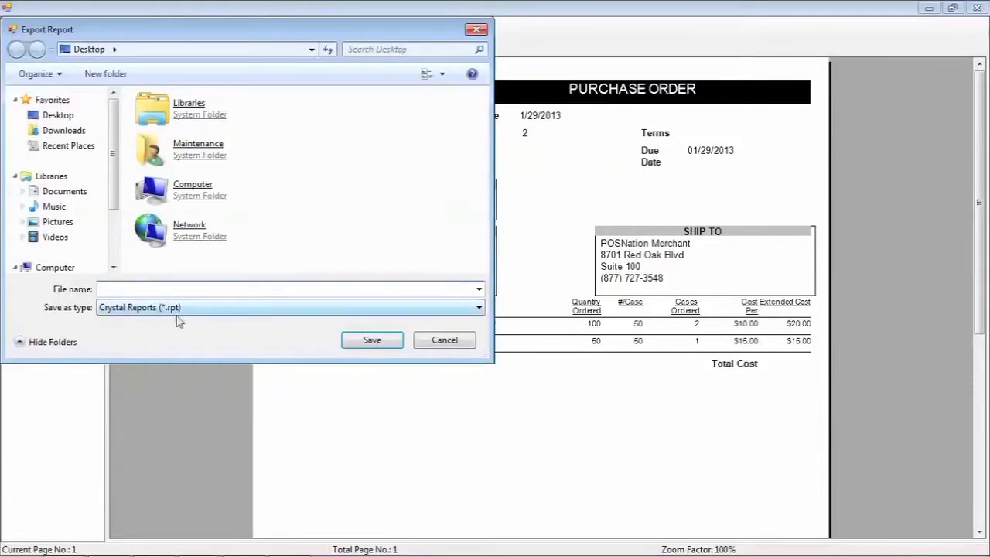
pyautogui.click(208, 307)
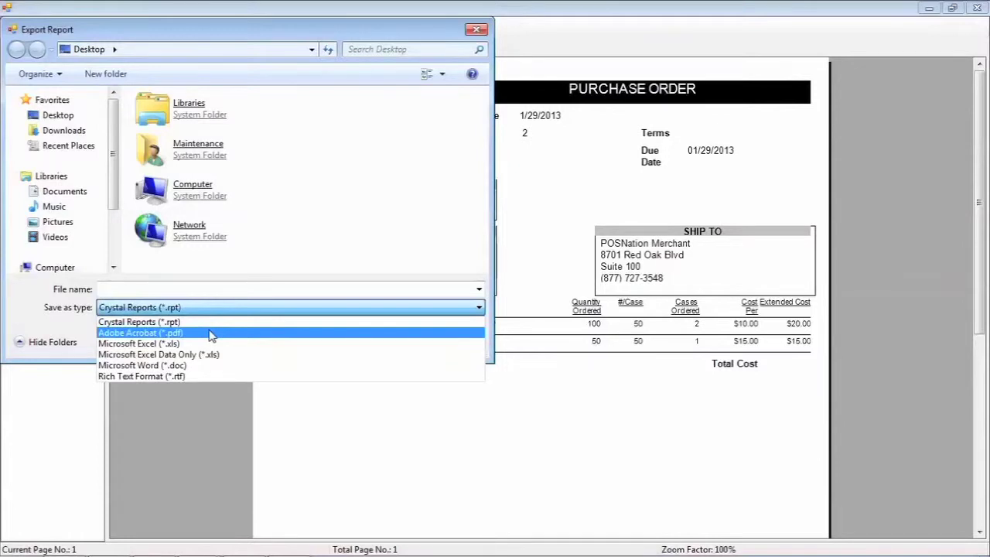
pyautogui.click(211, 335)
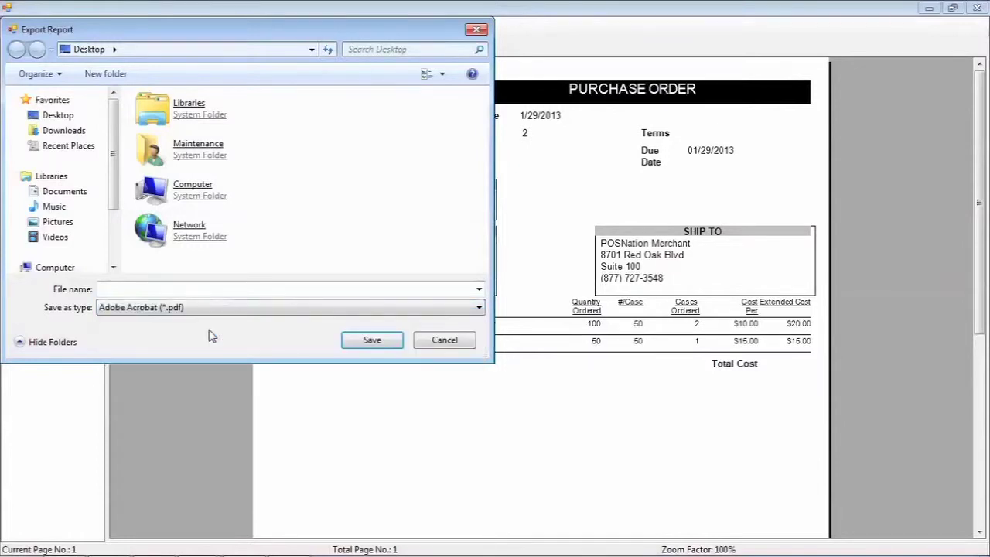
pyautogui.click(64, 116)
pyautogui.click(189, 291)
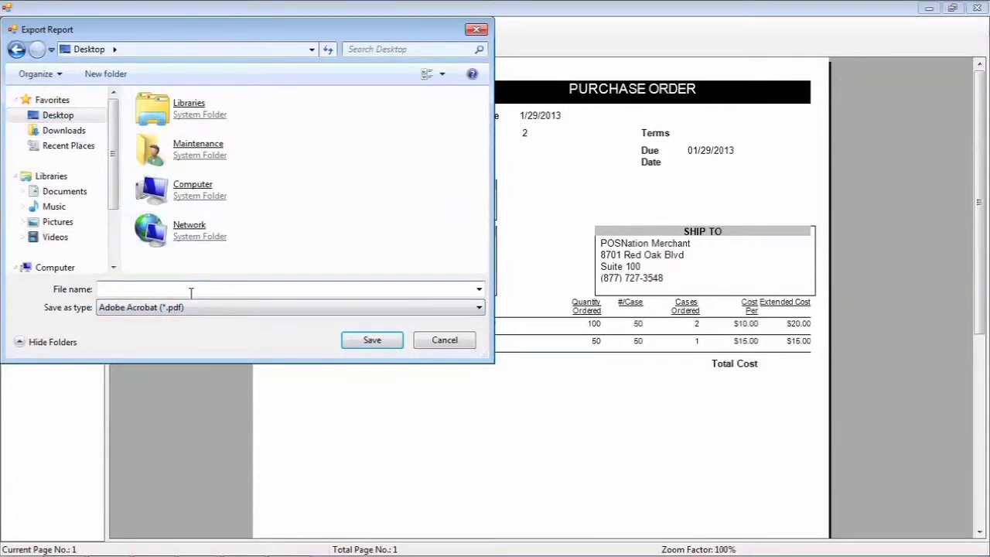
pyautogui.write('PO')
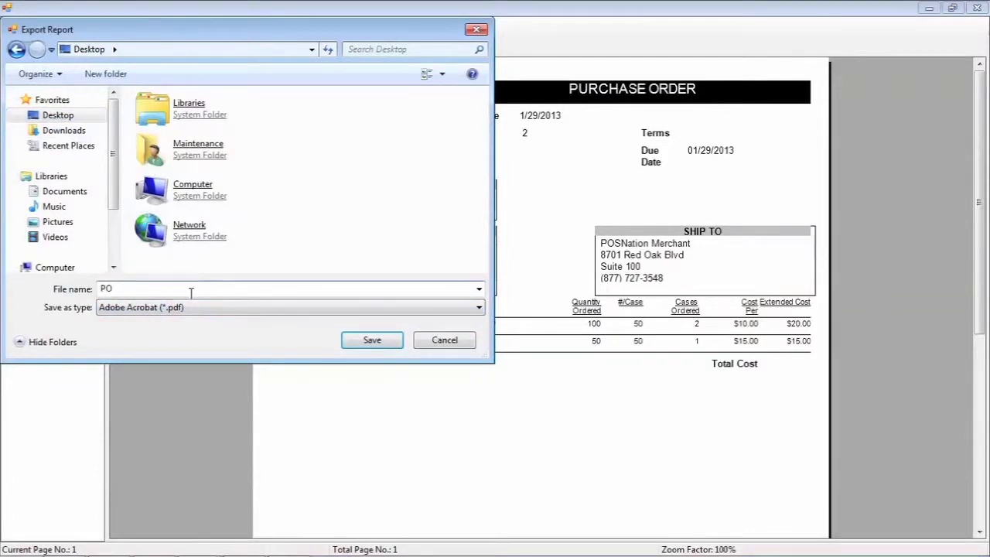
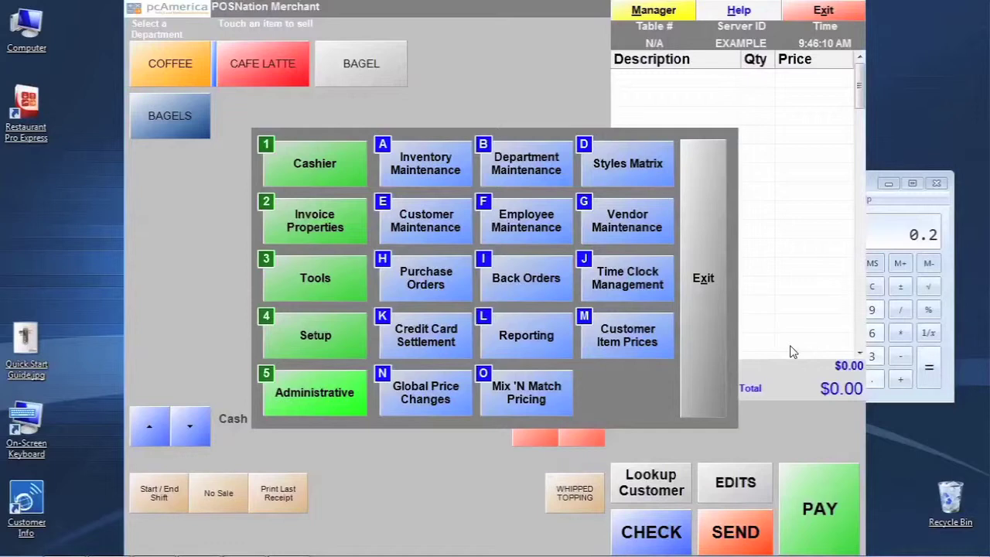
# Step: Reopen the open SUPPLY purchase order and show its item-adding view
pyautogui.click(445, 283)
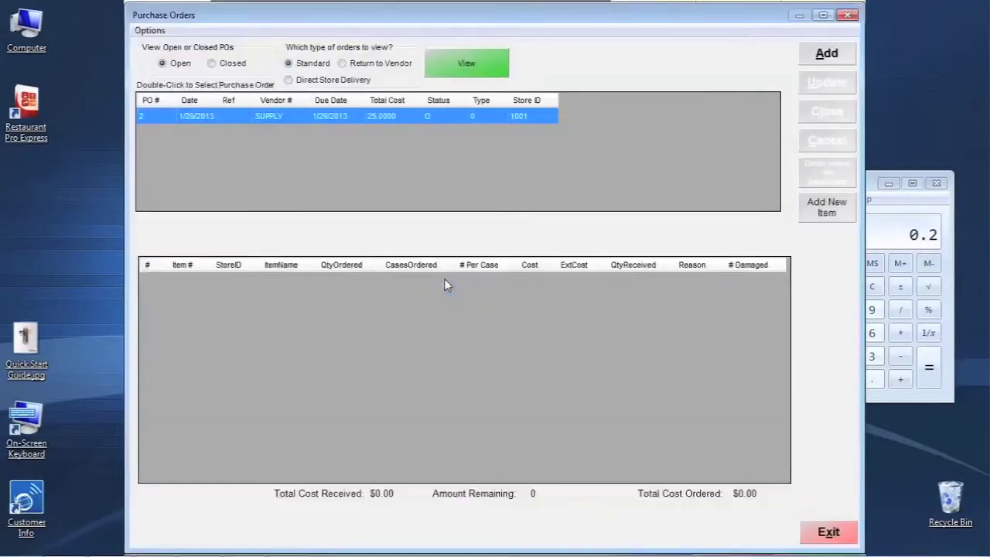
pyautogui.doubleClick(288, 116)
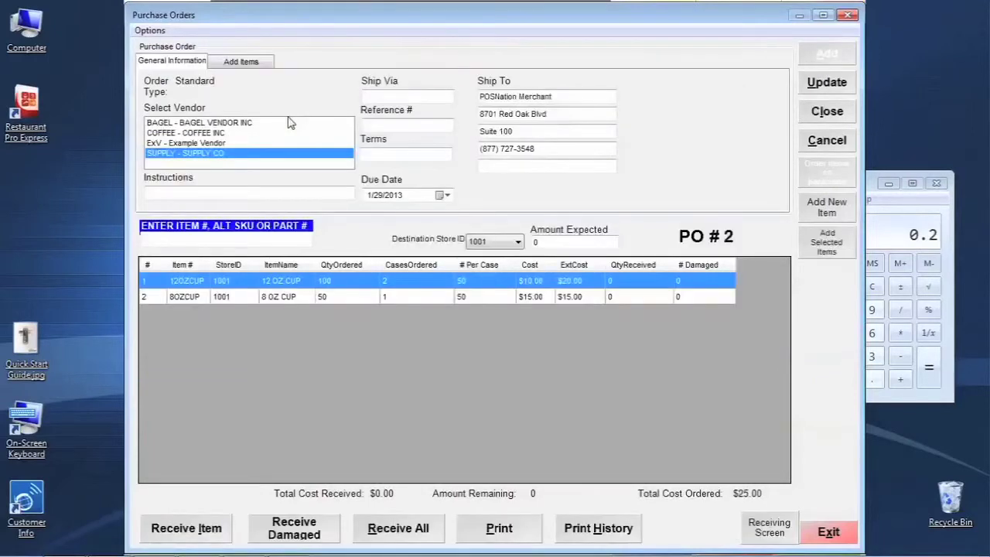
pyautogui.click(249, 62)
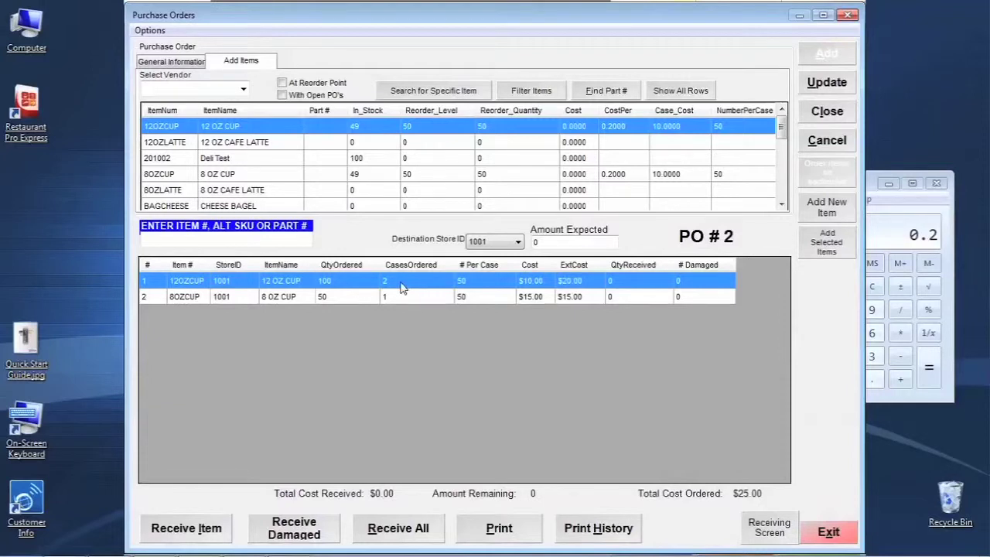
# Step: Receive line 1, the 12 OZ CUP, by cases with a received quantity of 2
pyautogui.click(206, 541)
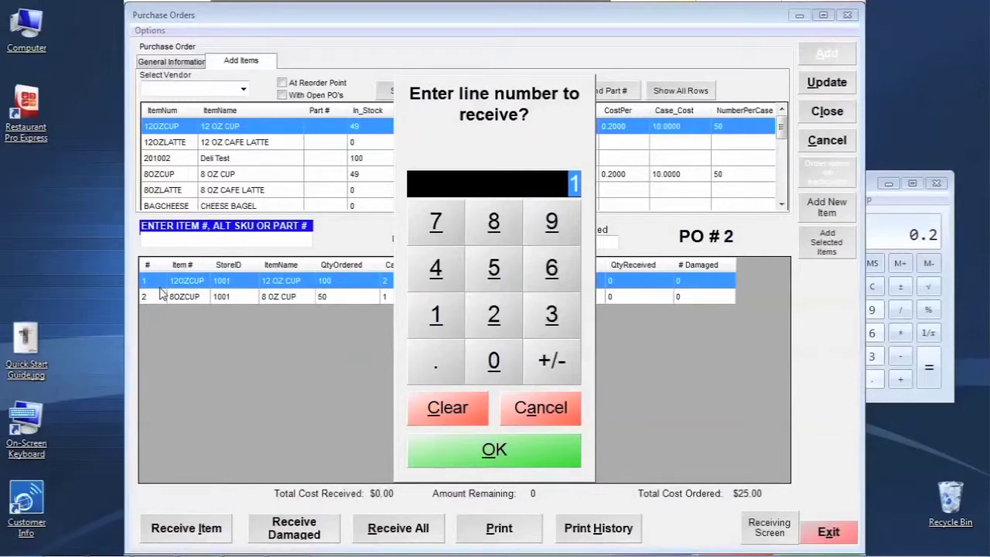
pyautogui.click(522, 457)
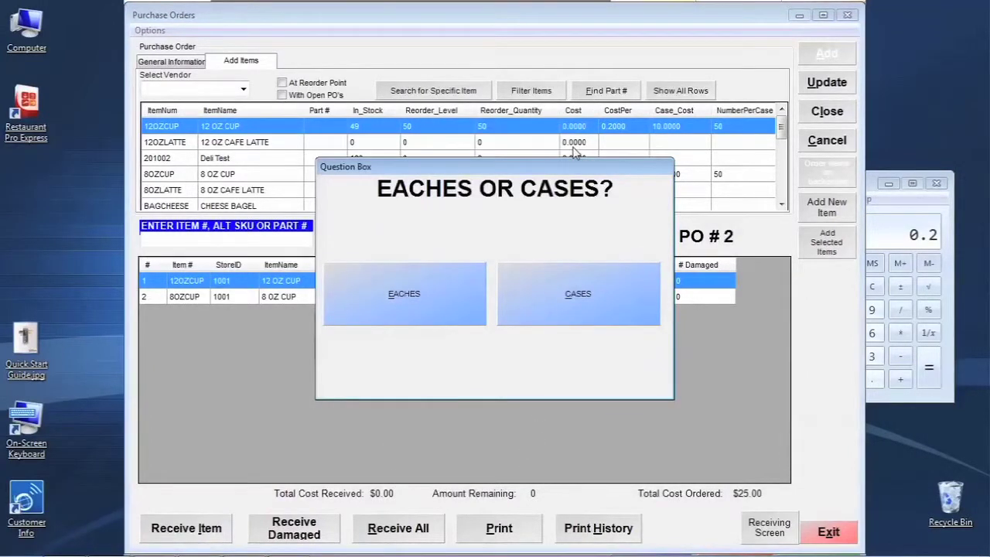
pyautogui.click(584, 286)
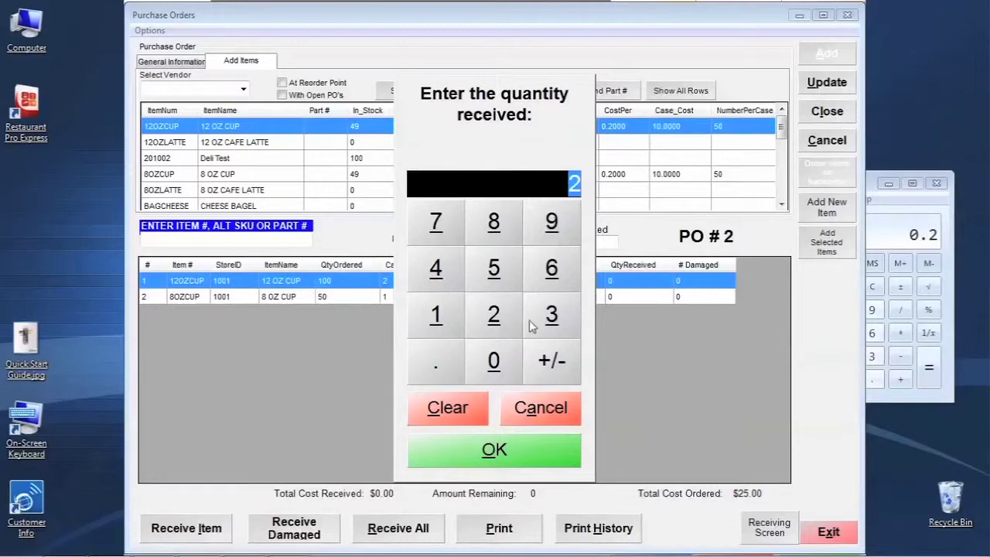
pyautogui.click(532, 444)
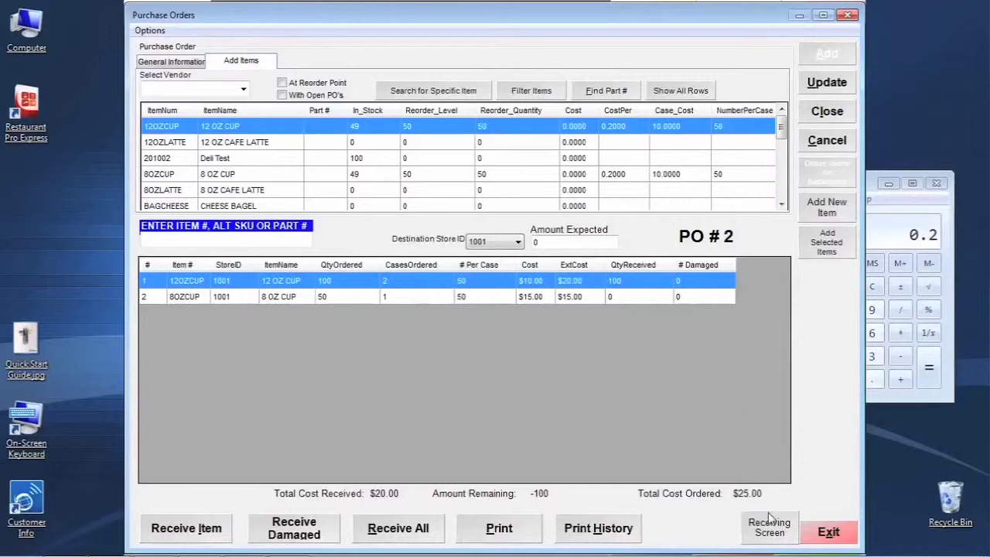
# Step: Submit item 12OZCUP with quantity 1 through the PO Receiving barcode screen
pyautogui.click(790, 526)
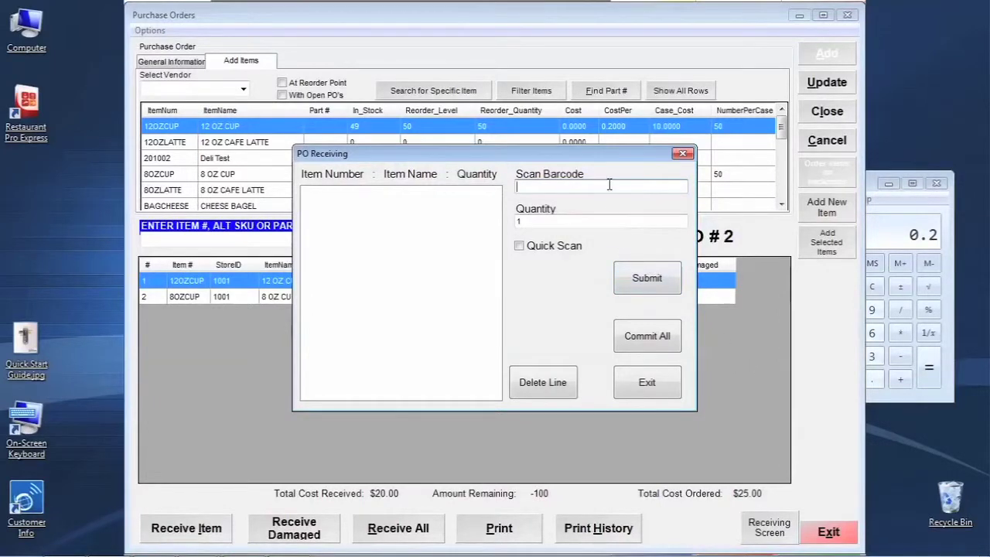
pyautogui.click(560, 222)
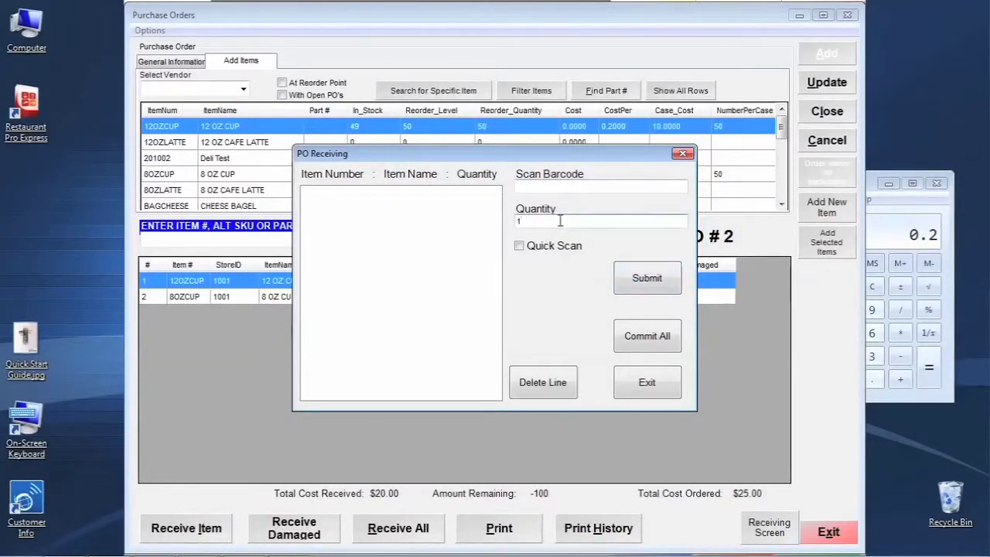
pyautogui.click(560, 188)
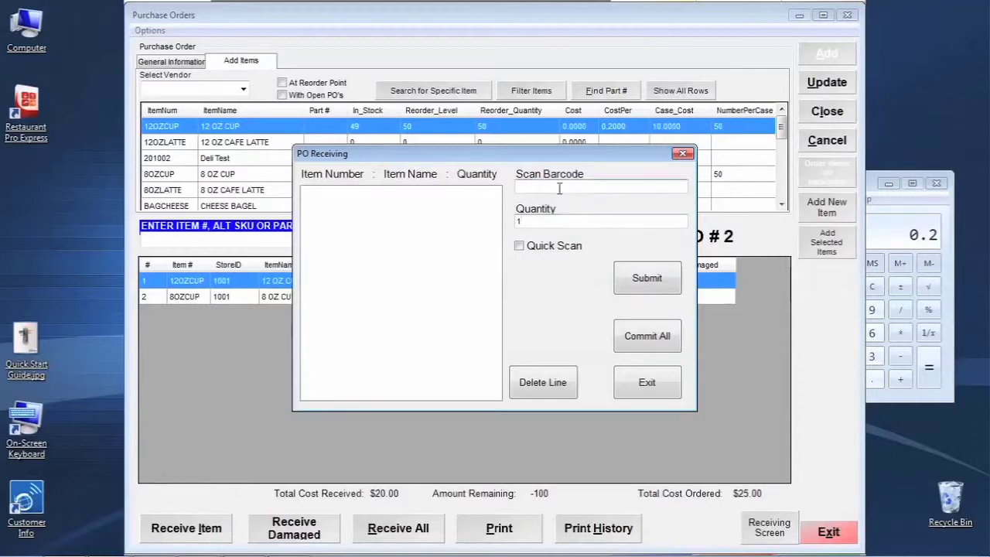
pyautogui.write('12OZCUP')
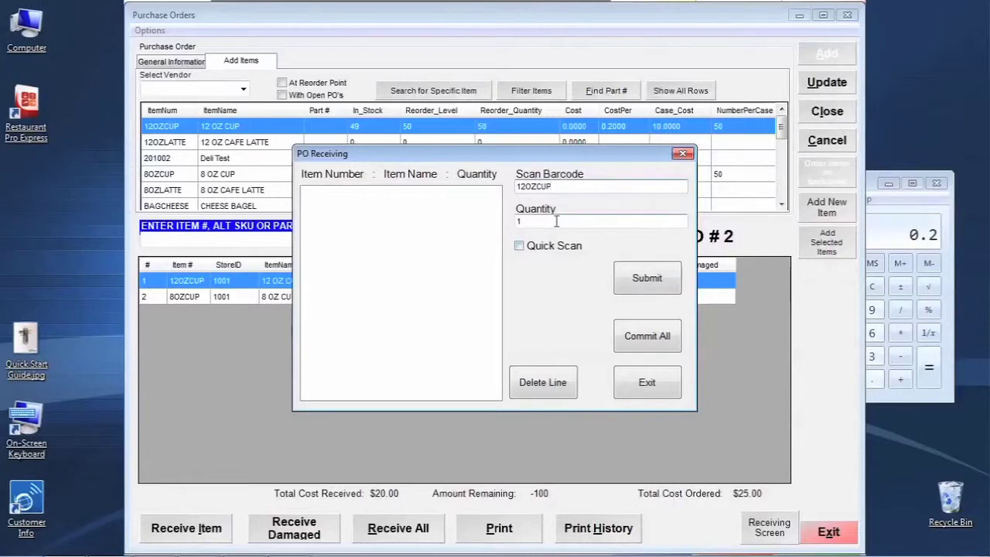
pyautogui.click(647, 277)
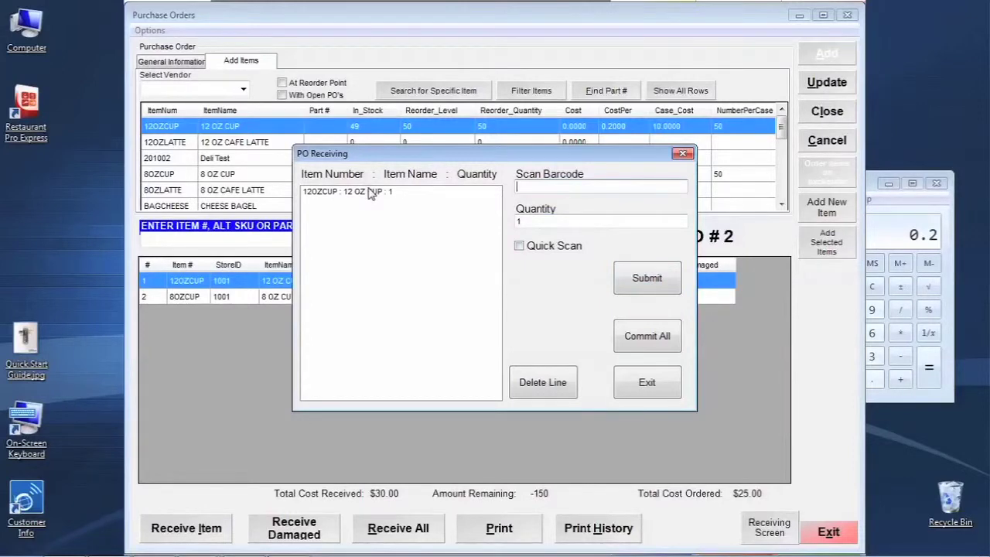
# Step: Enable Quick Scan, delete the received 12OZCUP line and leave the PO Receiving screen
pyautogui.click(518, 246)
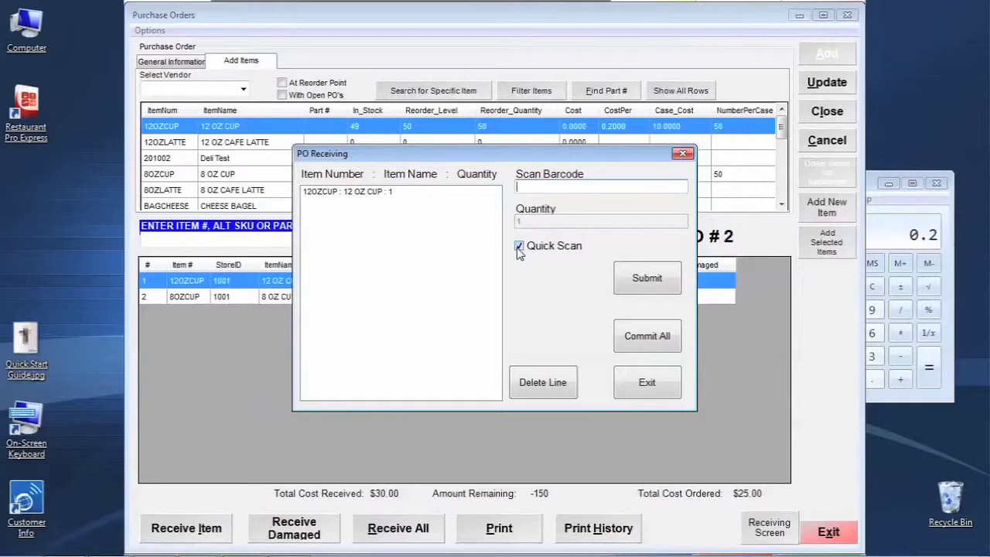
pyautogui.click(380, 192)
pyautogui.click(533, 385)
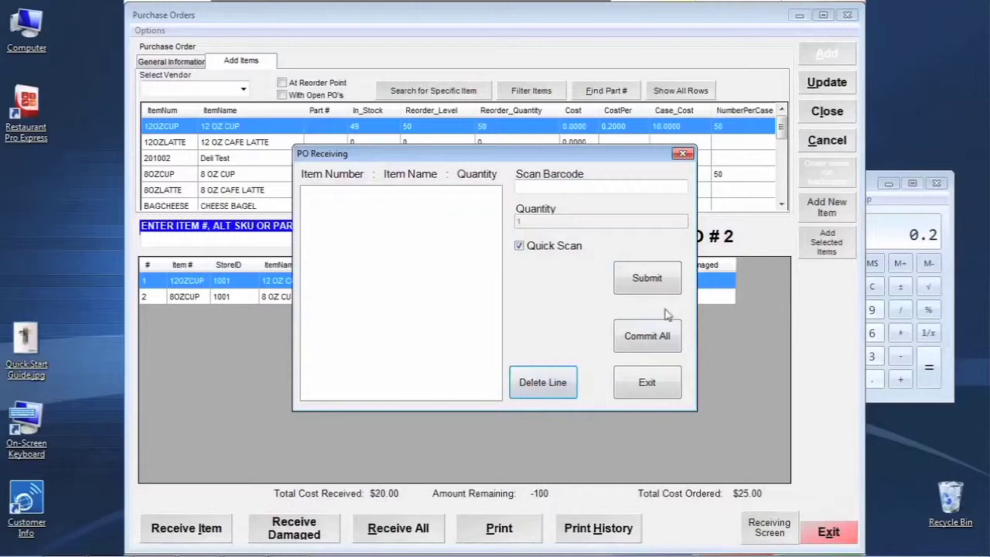
pyautogui.click(649, 385)
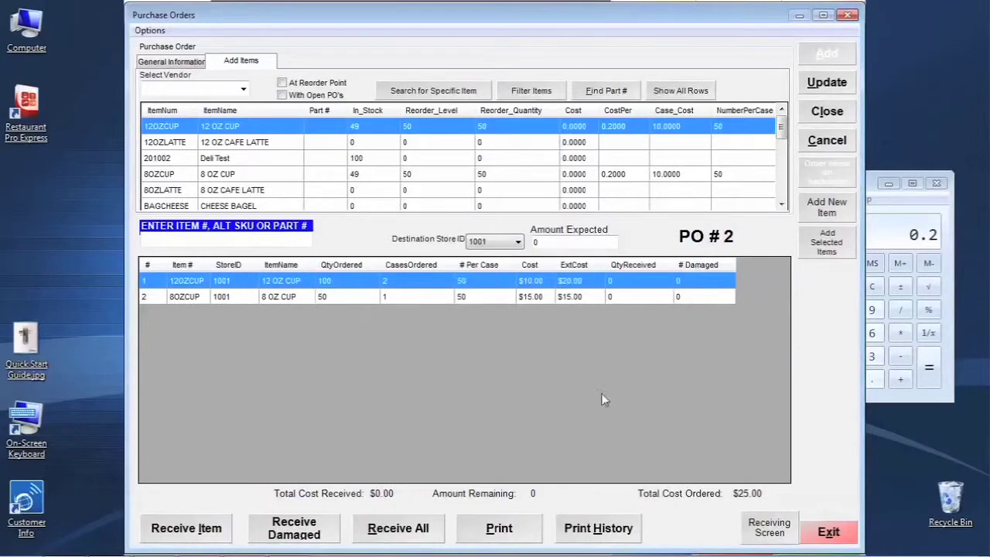
# Step: Receive all items with the 12 OZ CUP line set to 1 case ordered, and save the purchase order changes
pyautogui.click(422, 532)
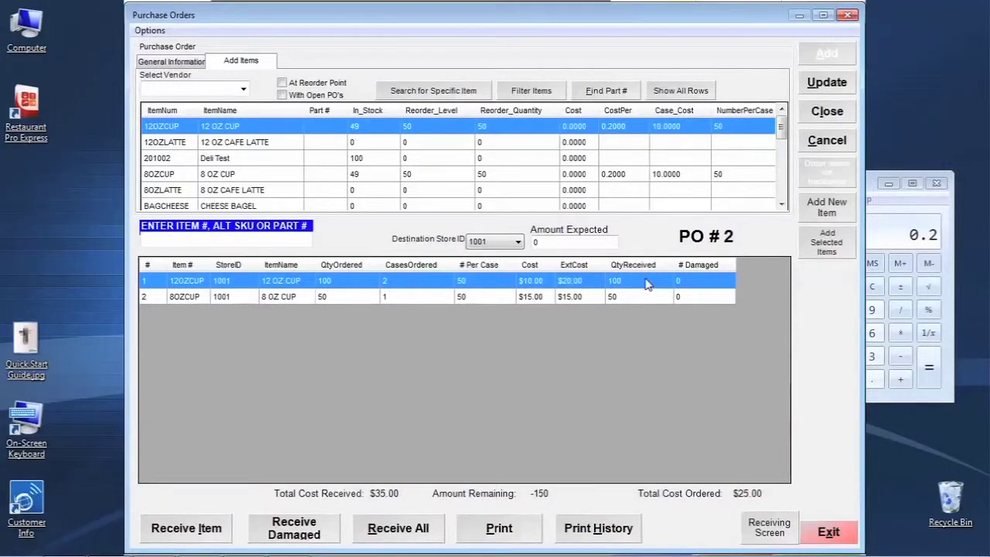
pyautogui.click(401, 286)
pyautogui.click(452, 325)
pyautogui.click(385, 536)
pyautogui.click(822, 84)
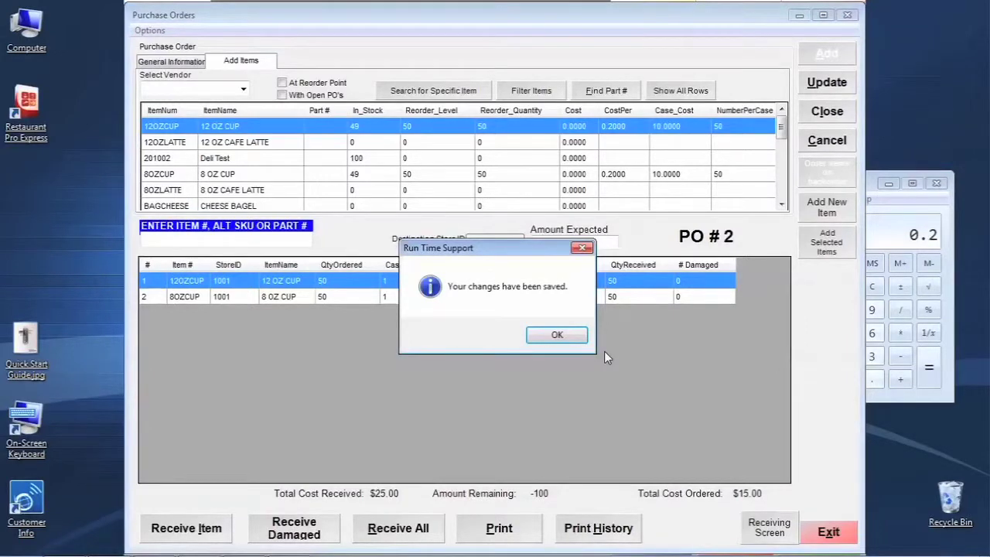
pyautogui.click(558, 334)
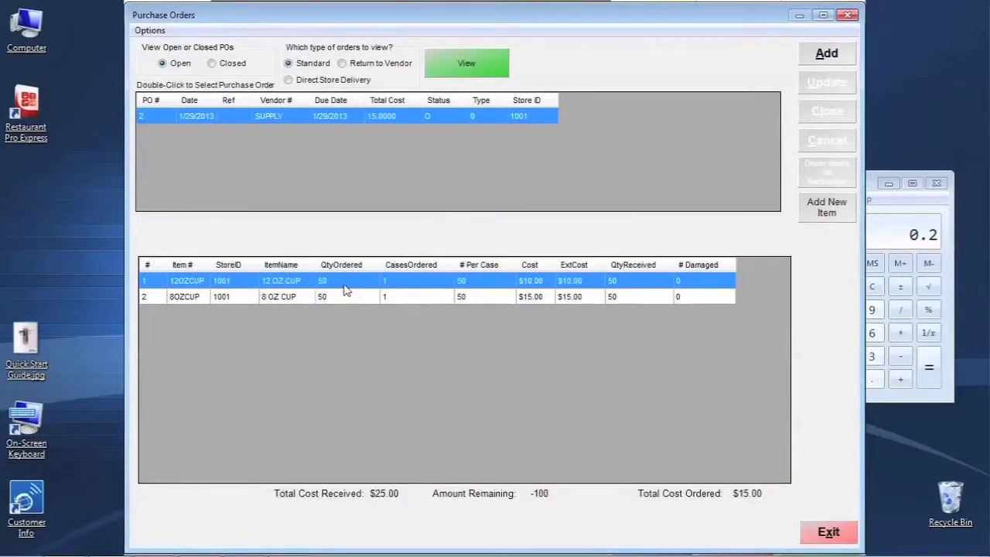
# Step: Check the 12 OZ CUP and 8 OZ CUP stock by listing the INGREDIENTS department in Inventory Maintenance, then leave it
pyautogui.click(194, 300)
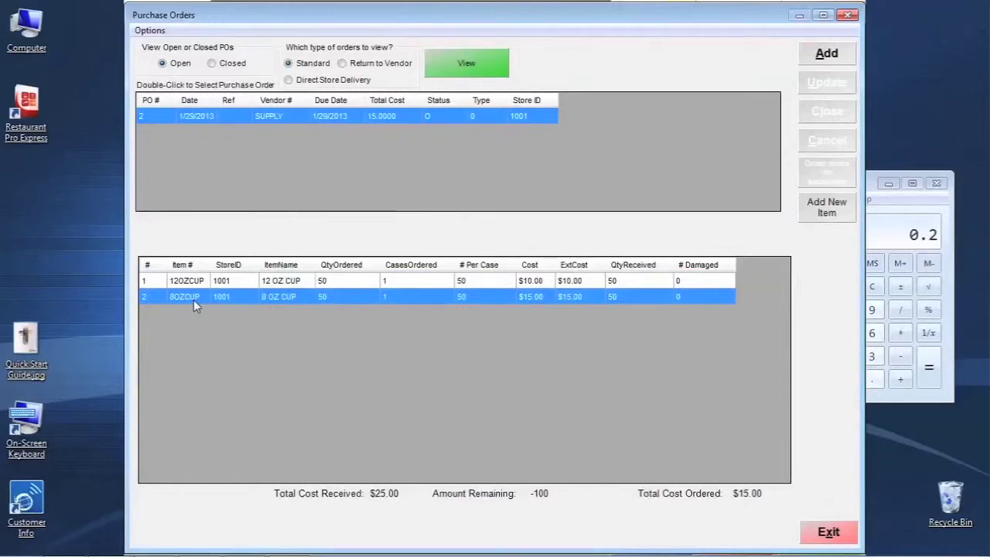
pyautogui.click(829, 533)
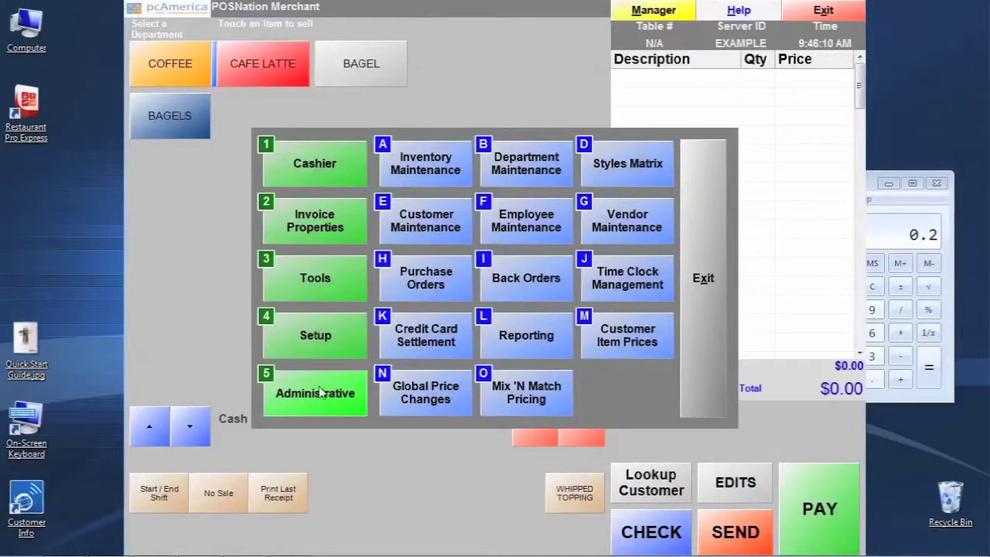
pyautogui.click(415, 171)
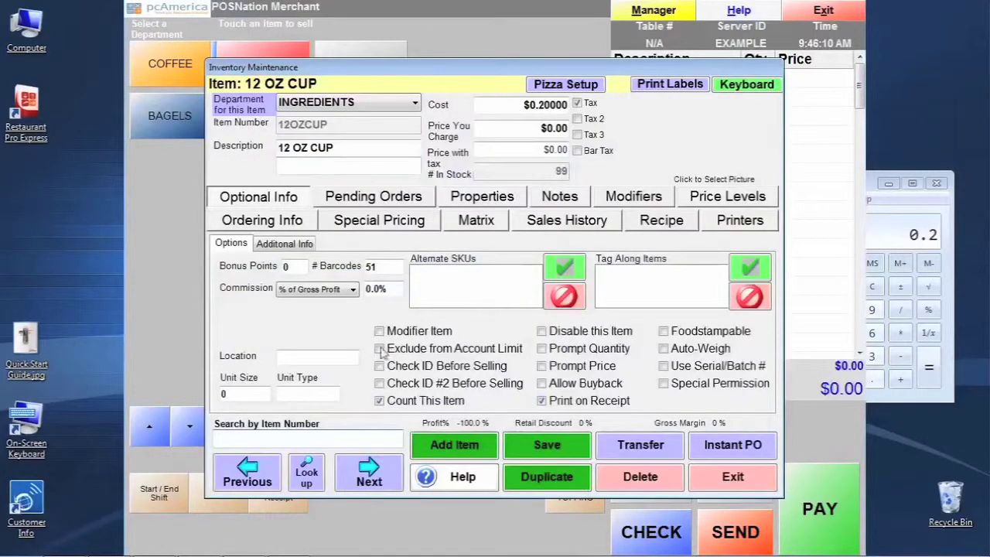
pyautogui.click(306, 481)
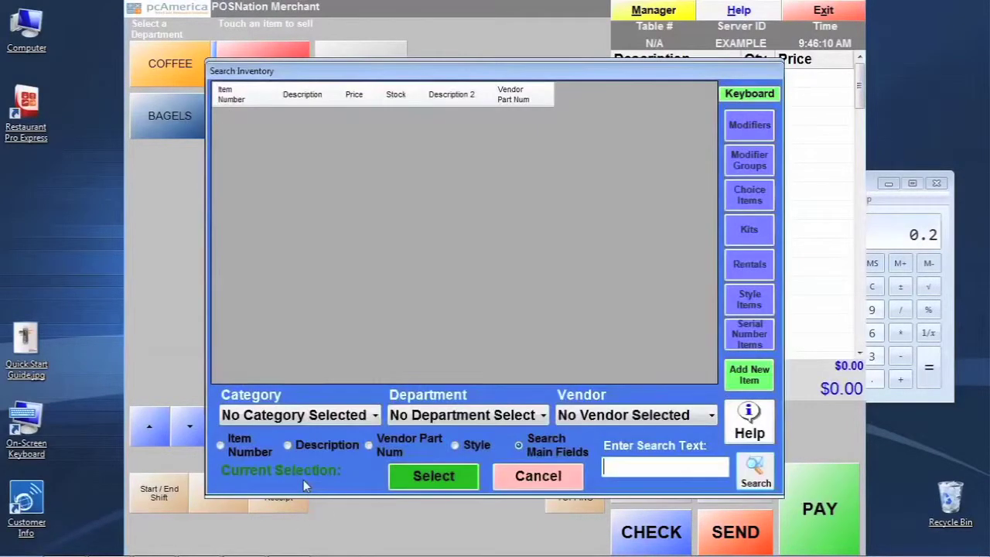
pyautogui.click(465, 416)
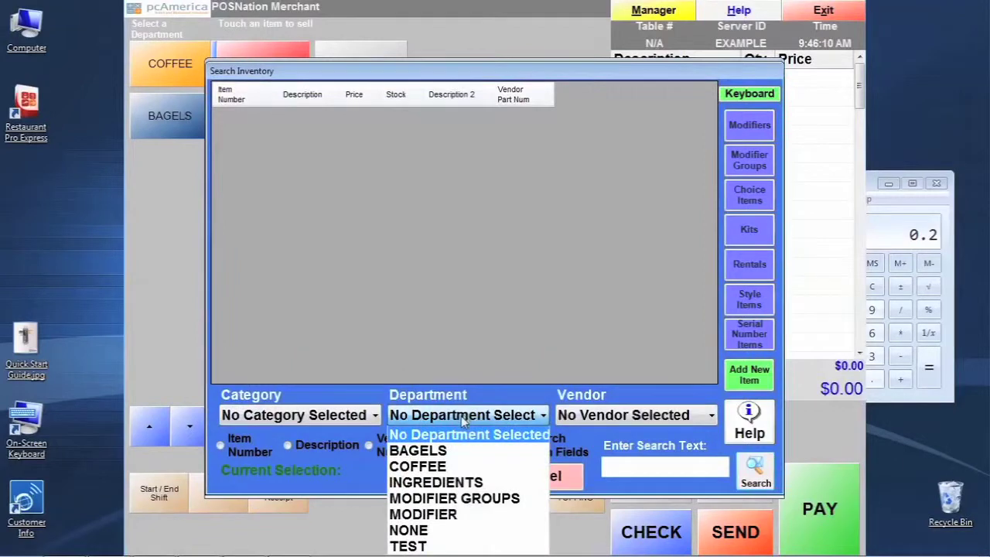
pyautogui.click(449, 483)
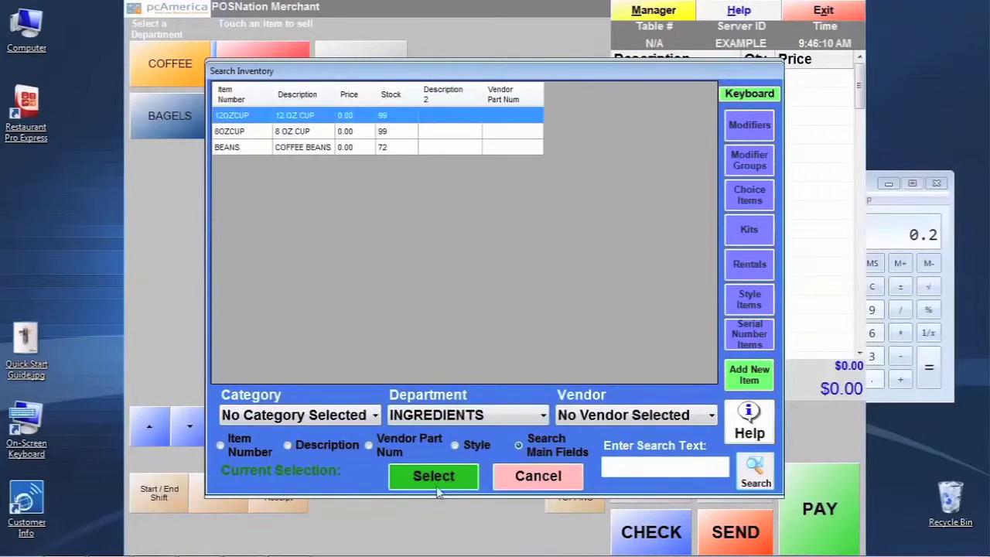
pyautogui.click(409, 134)
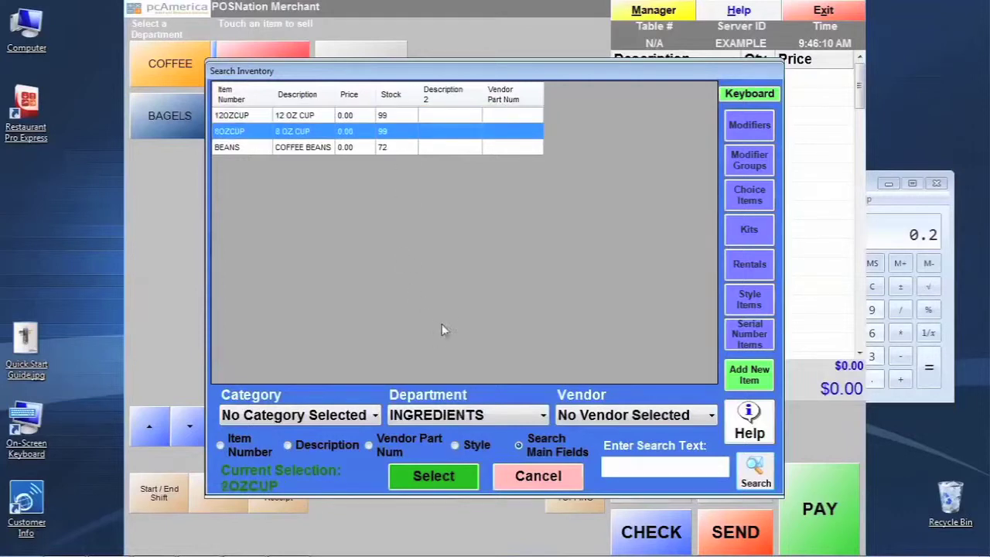
pyautogui.click(520, 475)
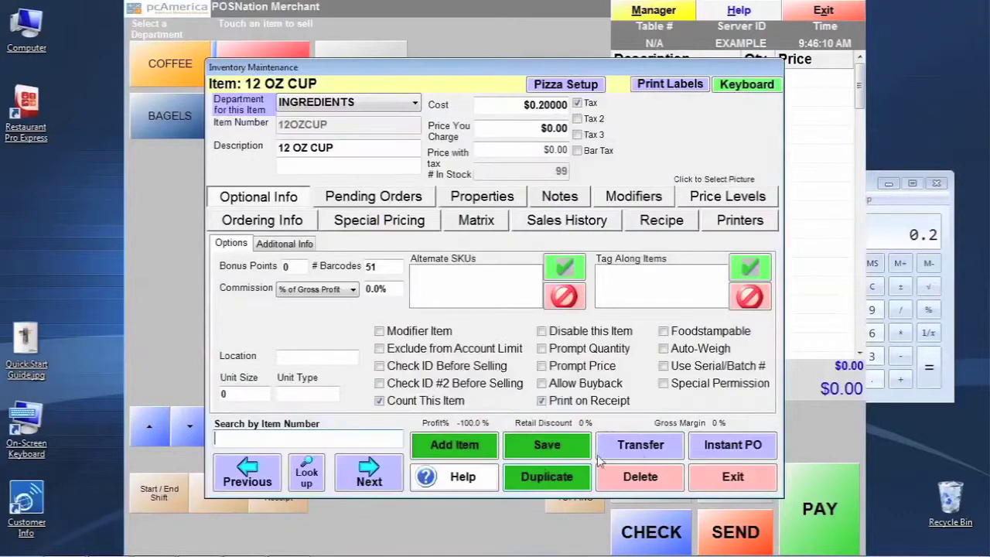
pyautogui.click(734, 475)
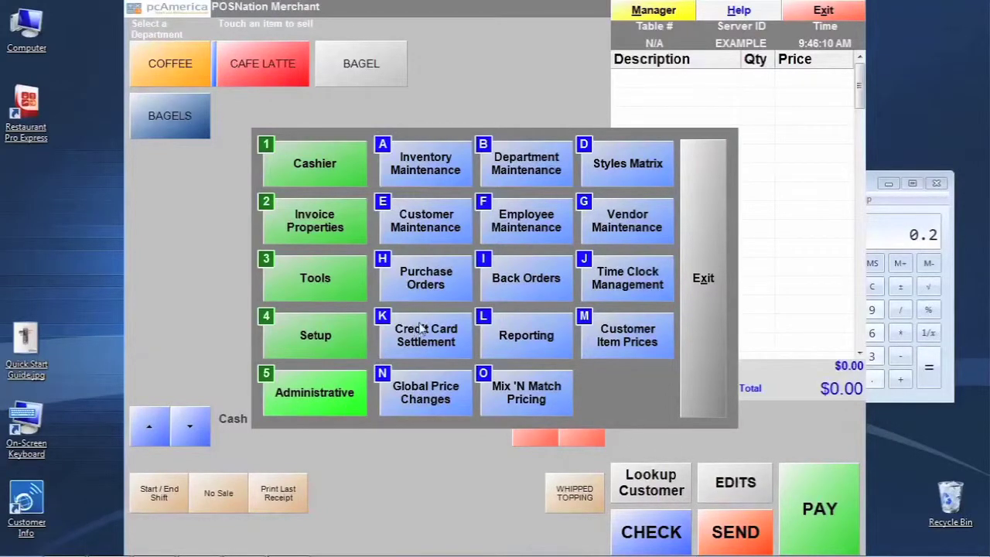
# Step: Reopen the received SUPPLY purchase order and close it permanently
pyautogui.click(453, 296)
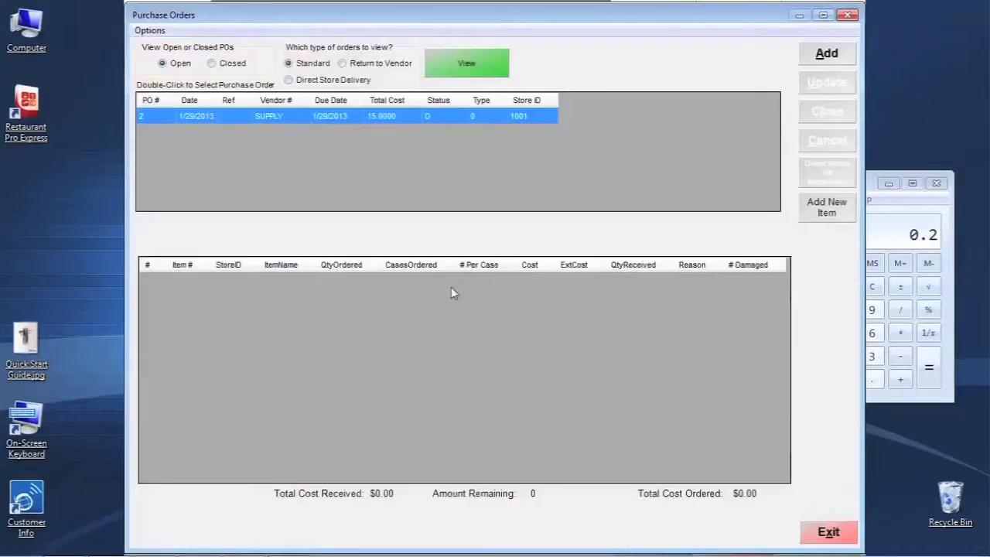
pyautogui.doubleClick(394, 116)
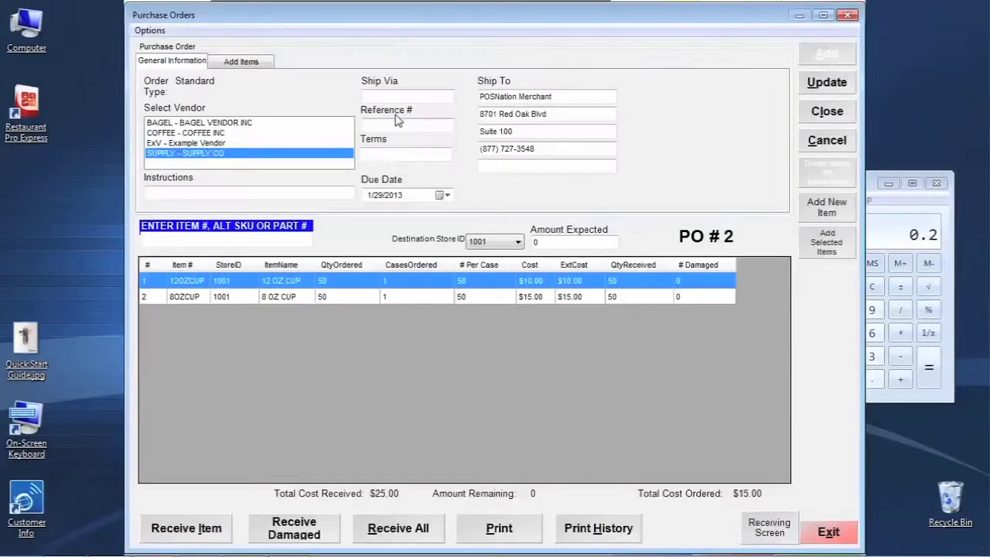
pyautogui.click(844, 114)
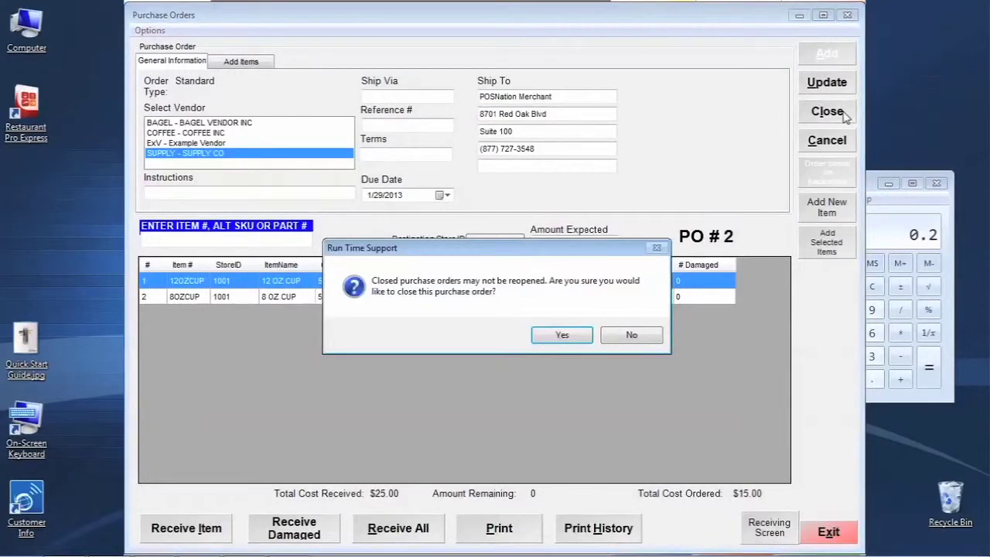
pyautogui.click(582, 341)
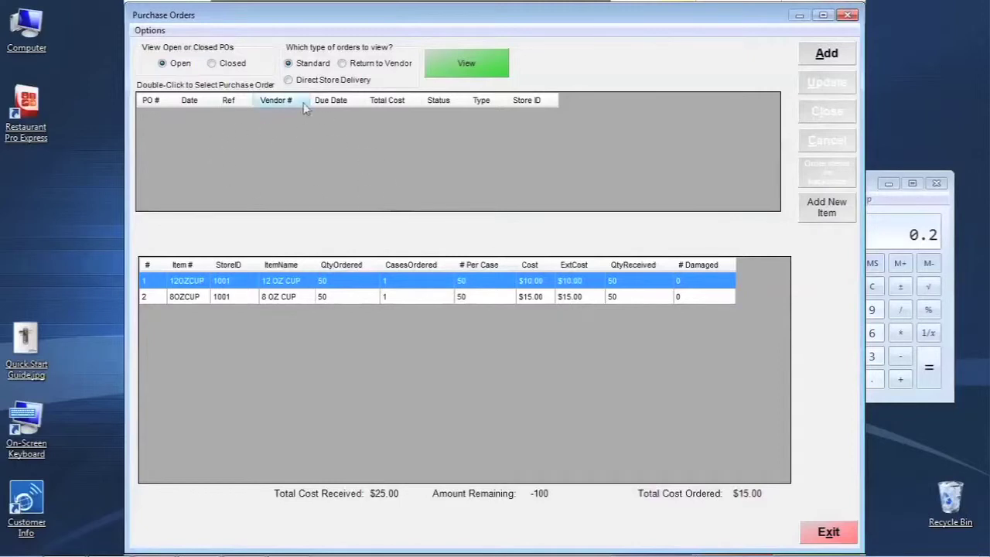
# Step: List the closed purchase orders and open the SUPPLY order with the 15.0000 total cost
pyautogui.click(223, 63)
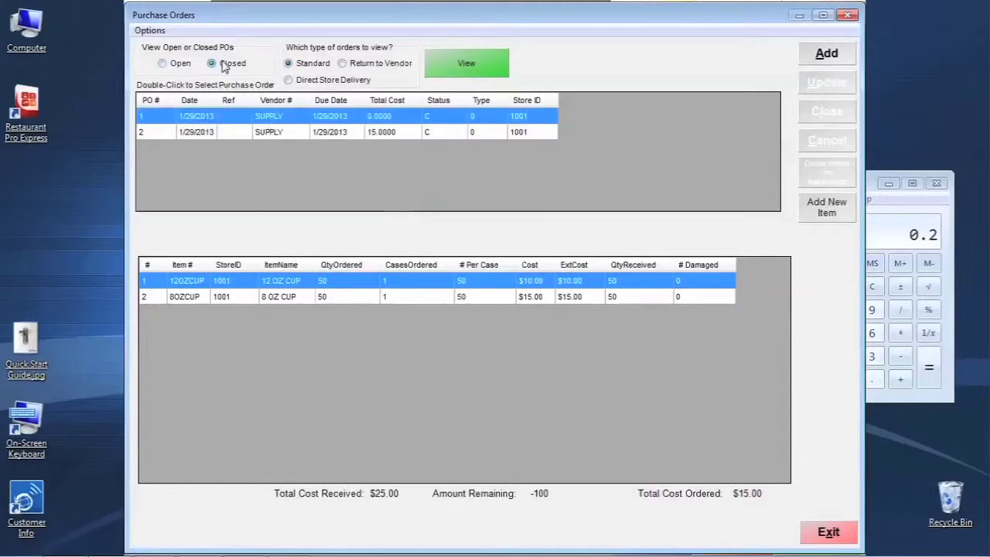
pyautogui.click(252, 133)
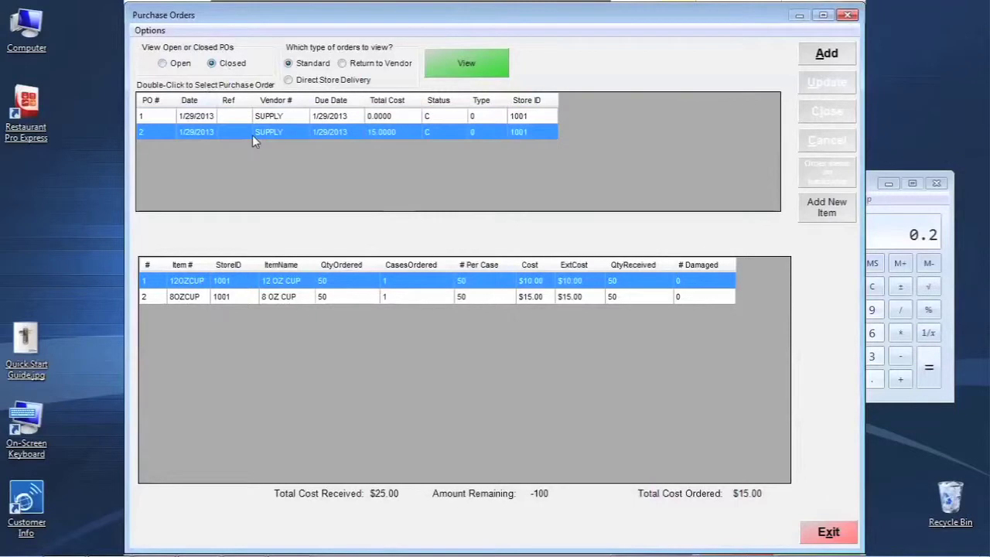
pyautogui.doubleClick(252, 133)
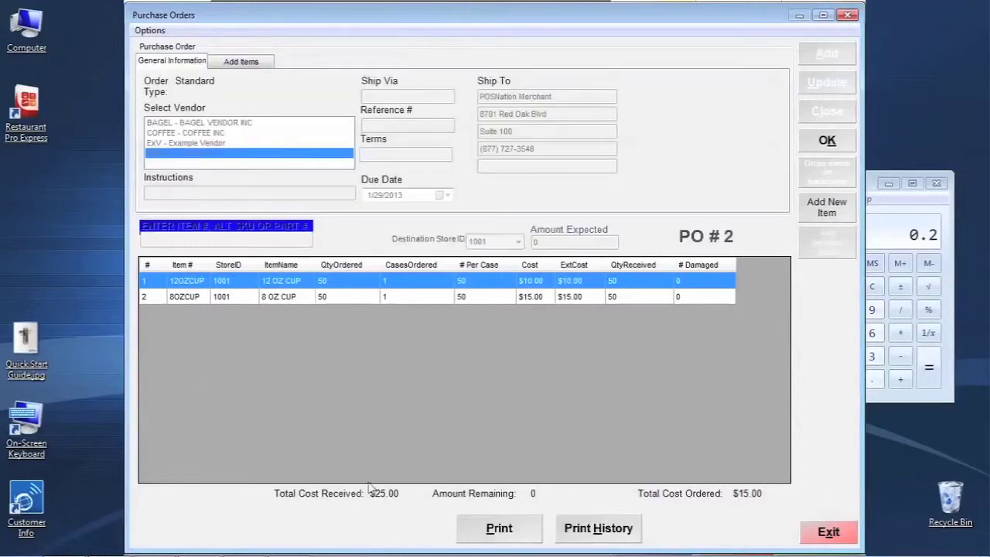